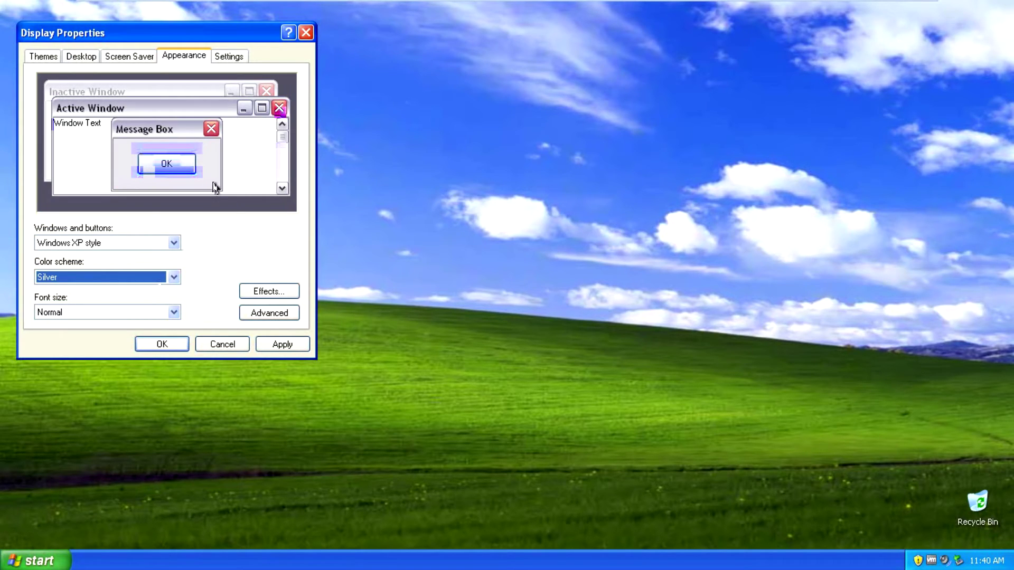
- Preview the Default (blue) scheme and the Windows Classic style with the Windows Classic color scheme, and discard the appearance changes
click(173, 277)
click(159, 289)
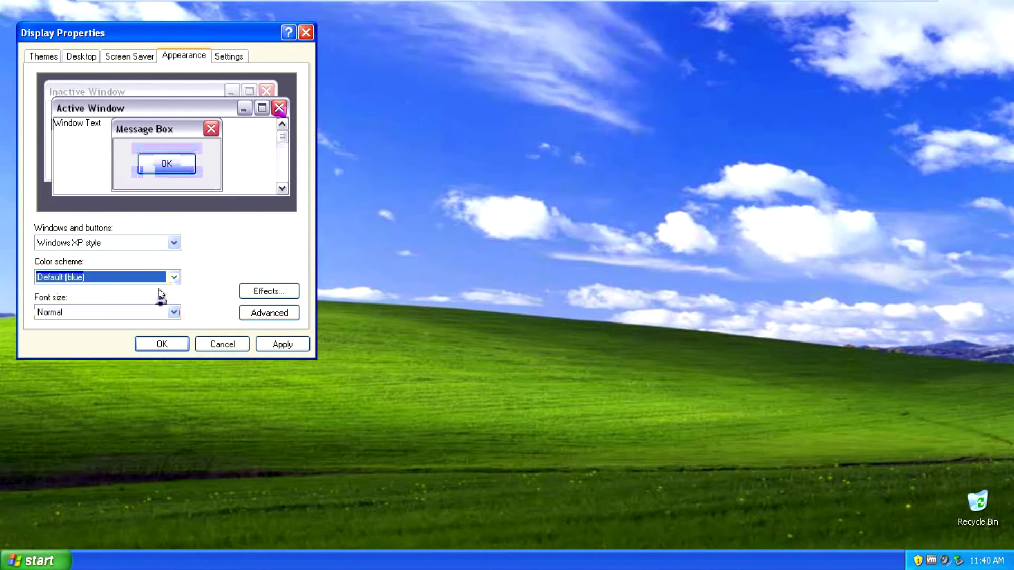
click(163, 243)
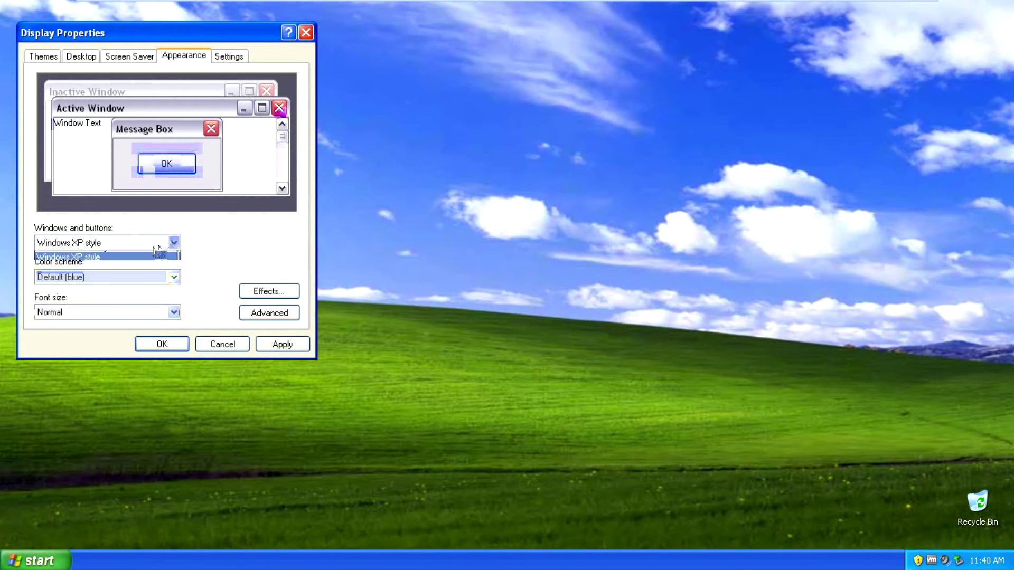
click(151, 256)
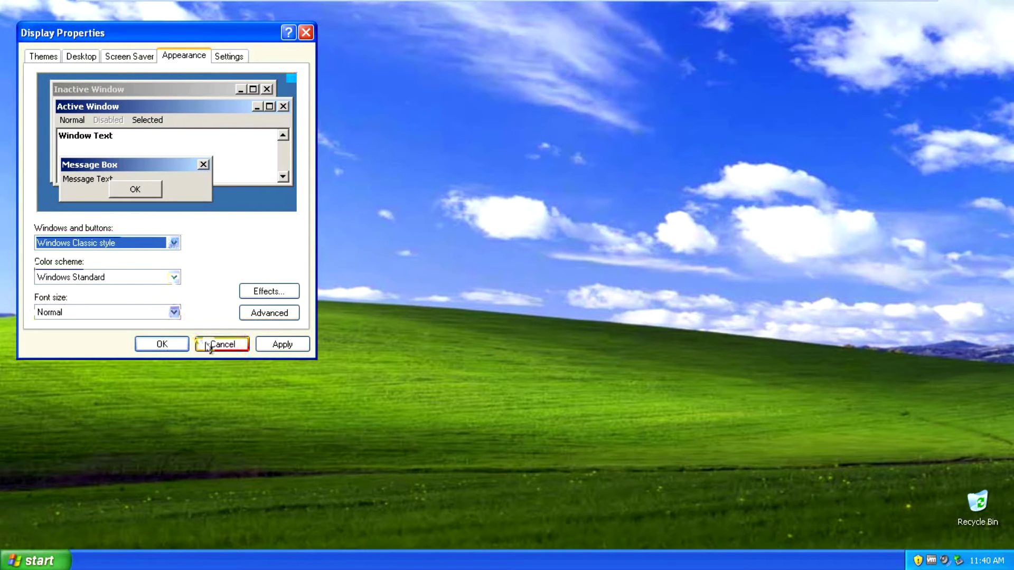
click(174, 276)
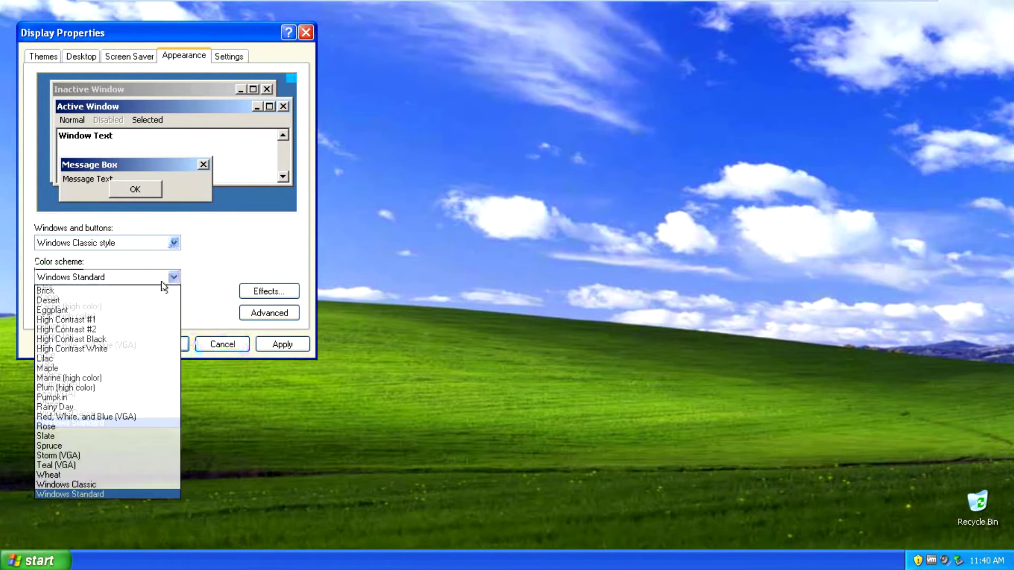
click(131, 479)
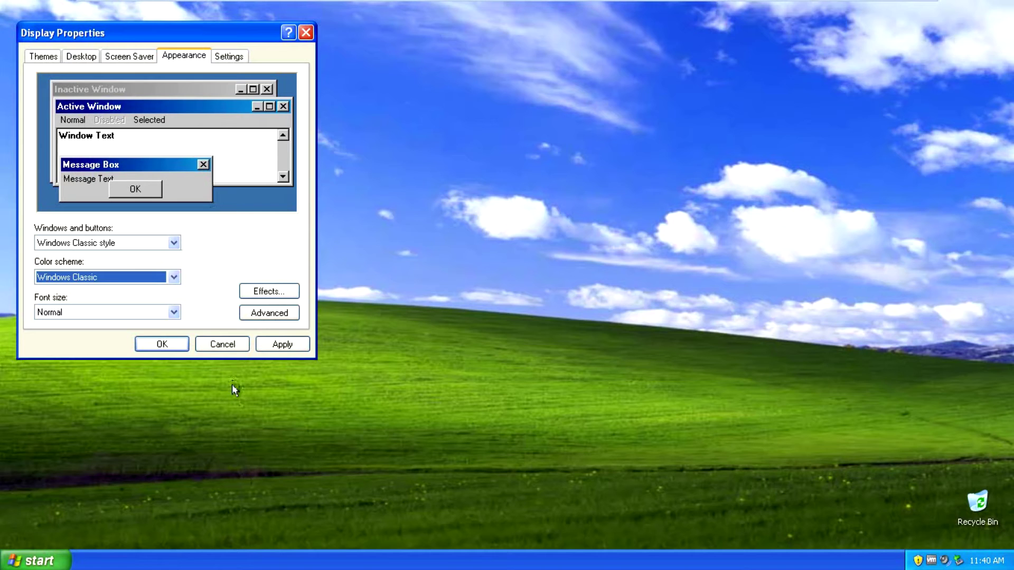
click(222, 344)
- Open Windows Messenger and view its version information
click(34, 560)
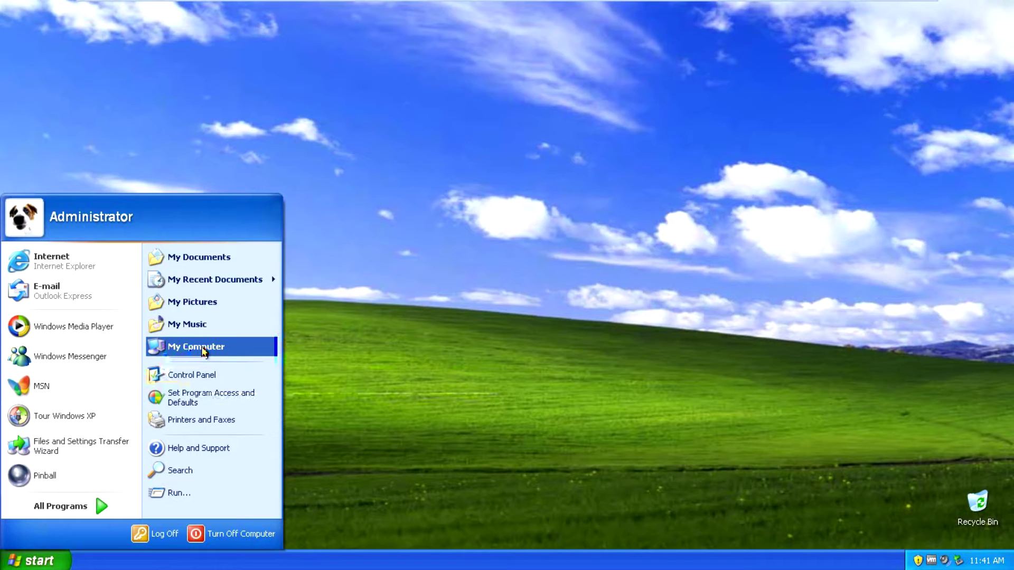
click(94, 356)
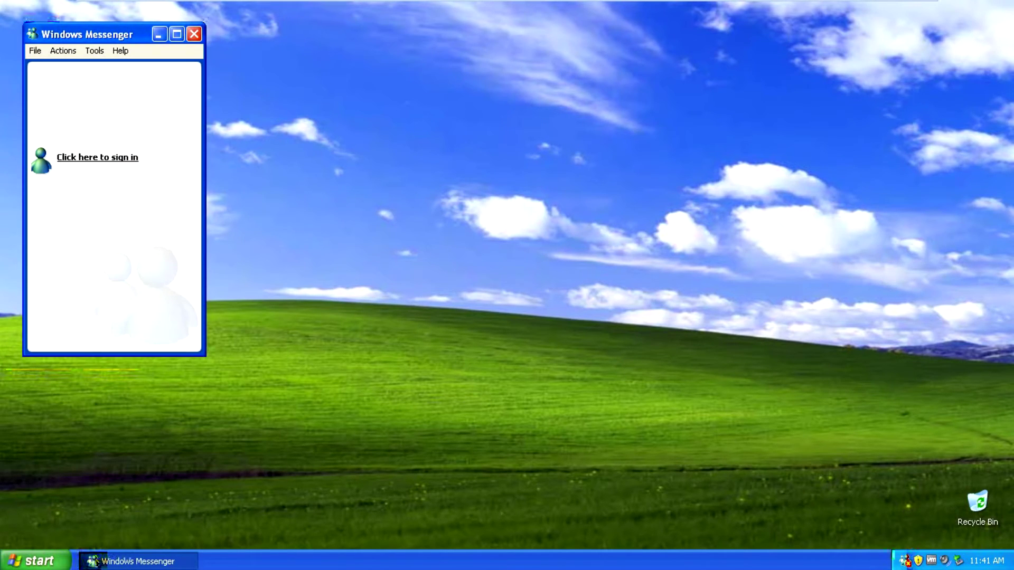
click(116, 54)
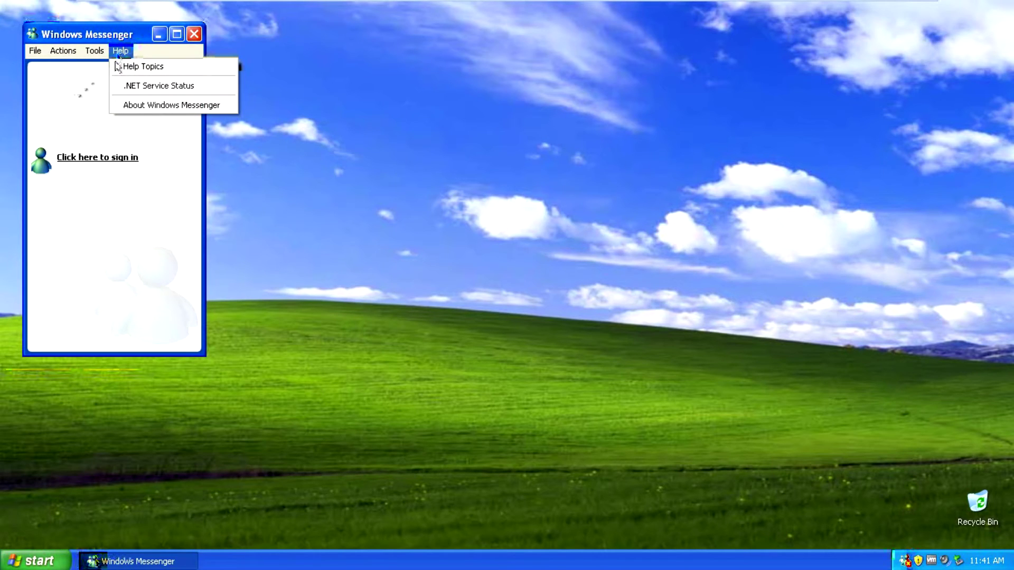
click(128, 109)
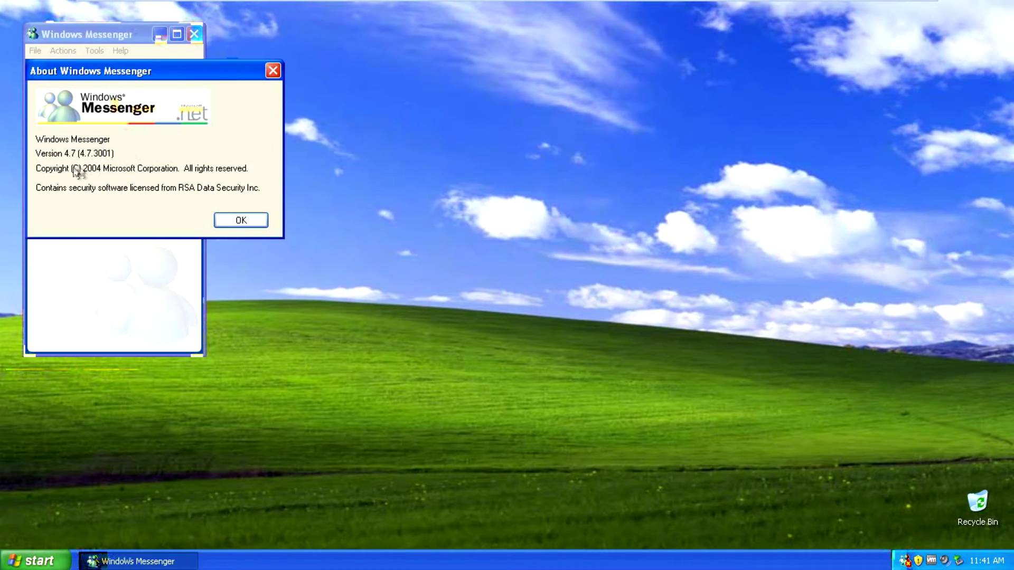
click(238, 220)
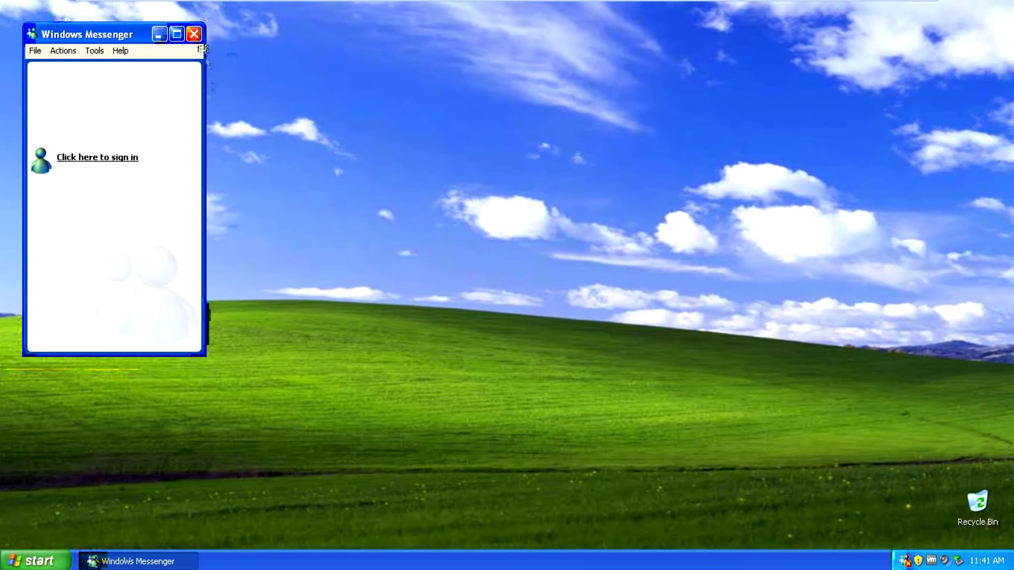
- Close the Windows Messenger window and exit the program so it stops running in the background
click(194, 35)
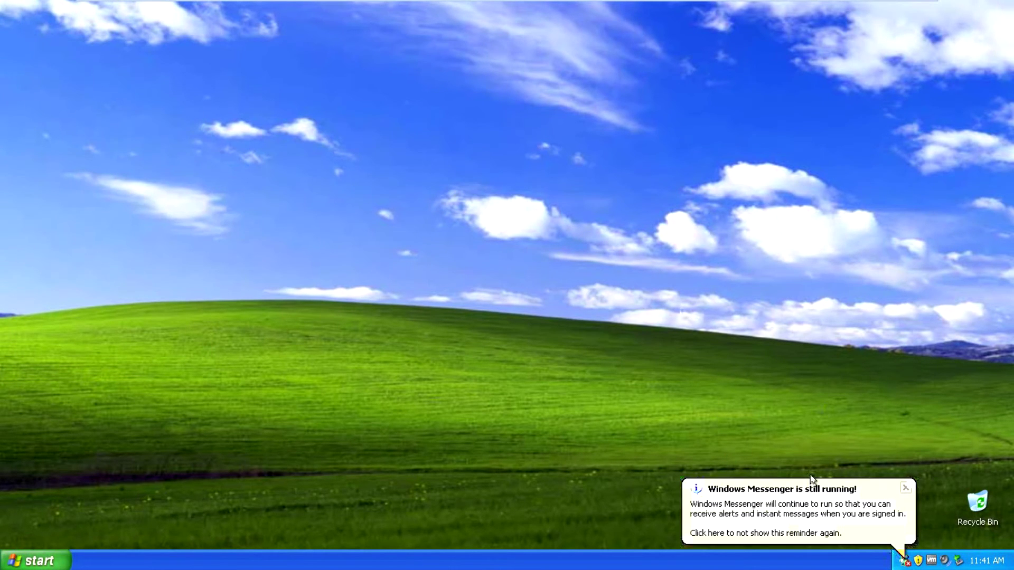
right_click(904, 563)
click(787, 548)
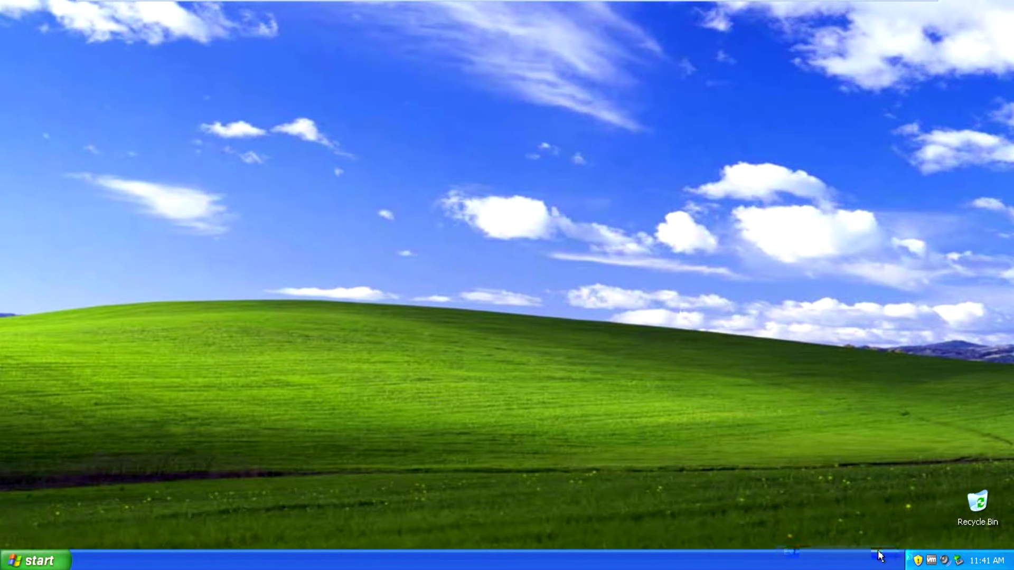
- Open the Windows XP Tour, select the non-animated format with text and images only, and cancel the tour
click(32, 560)
click(69, 417)
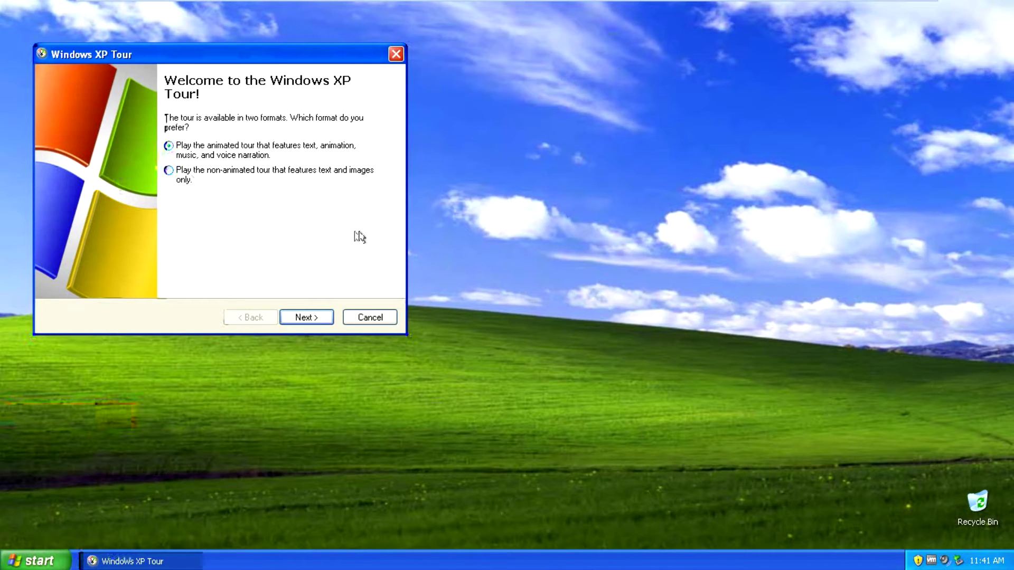
click(278, 180)
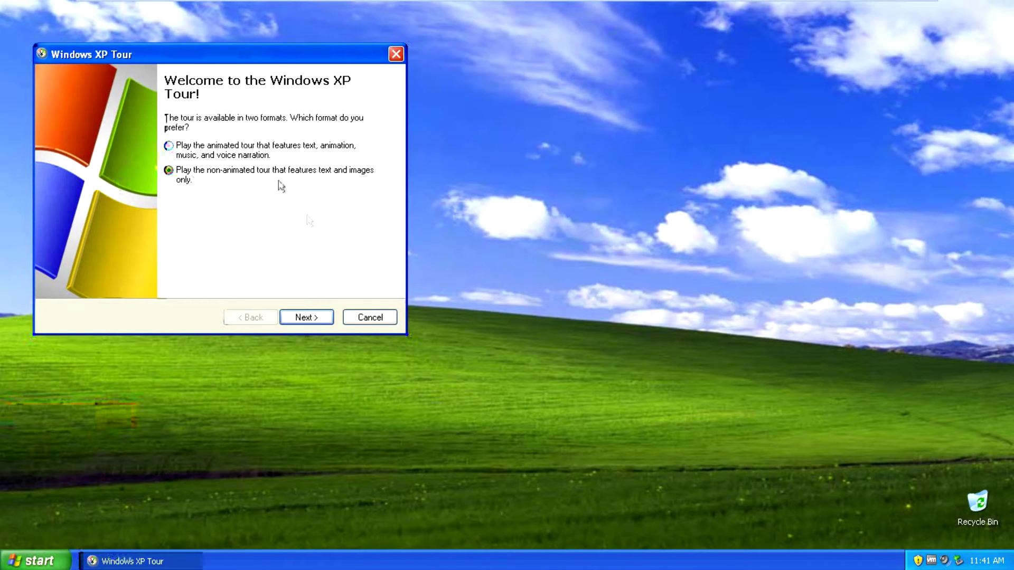
click(359, 317)
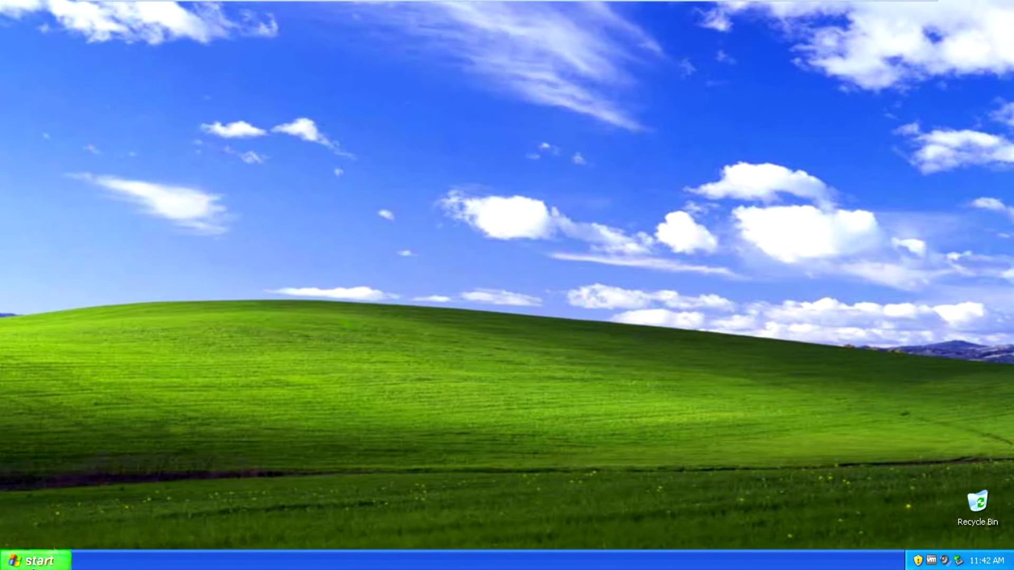
- Open Windows Movie Maker to look at its main window, and close it
click(34, 561)
click(310, 390)
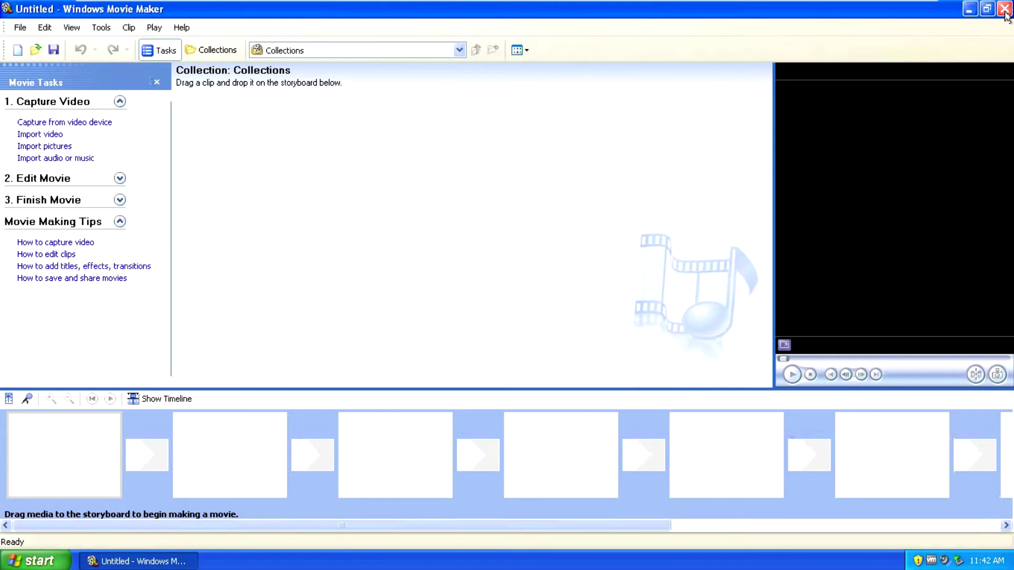
click(1005, 10)
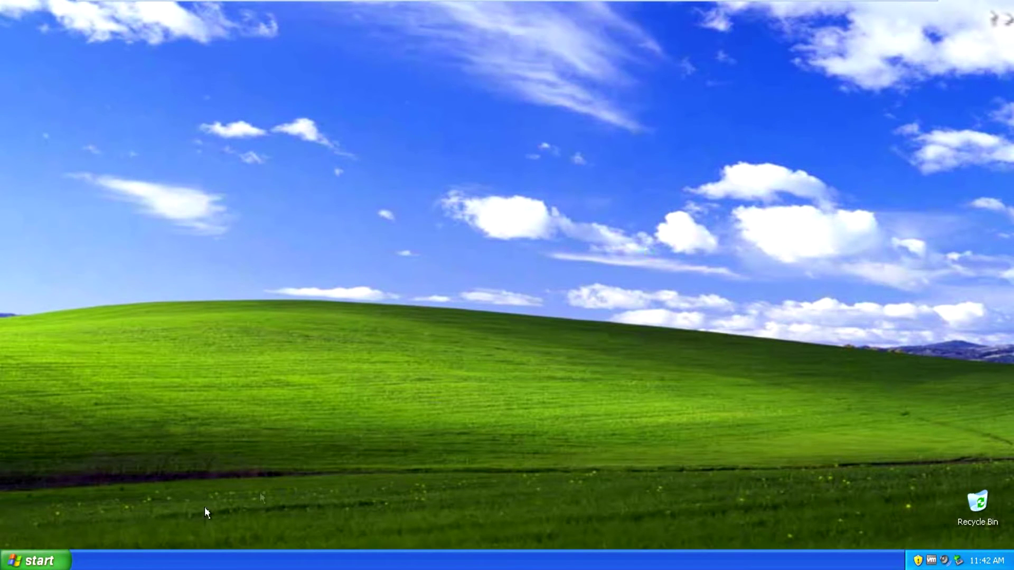
- Open Outlook Express and exit the Internet Connection Wizard without creating a mail account
click(9, 565)
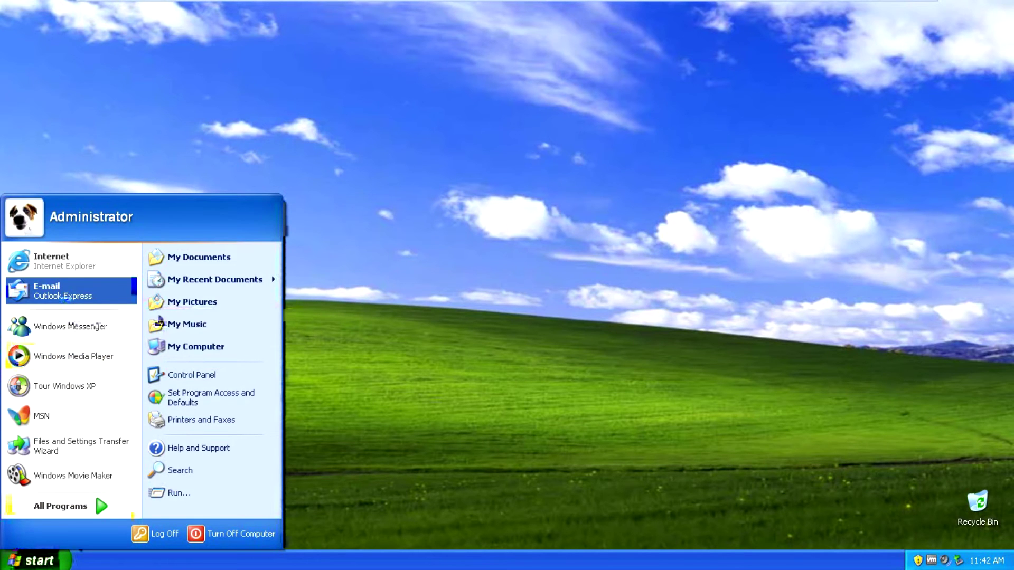
click(60, 292)
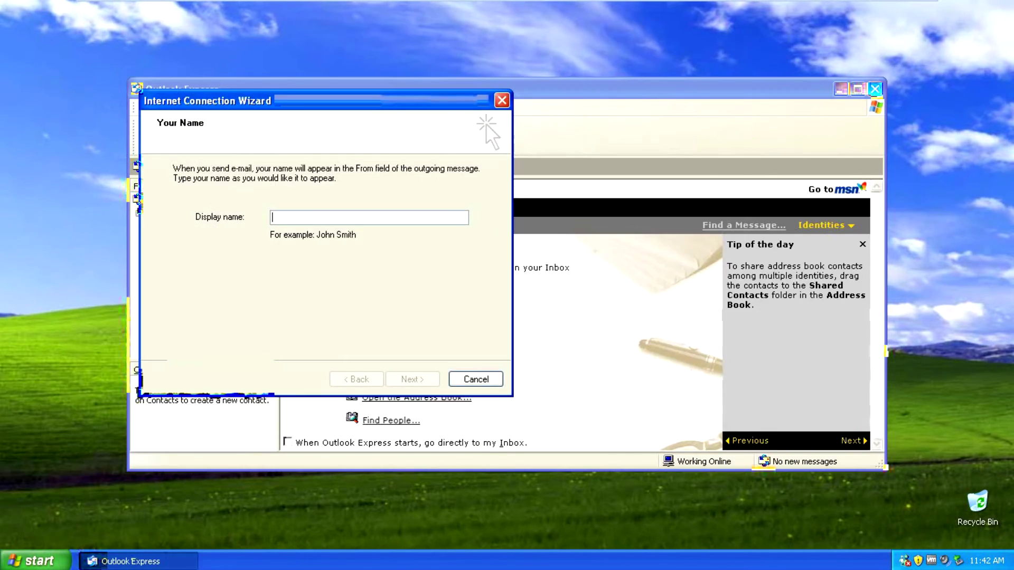
click(475, 379)
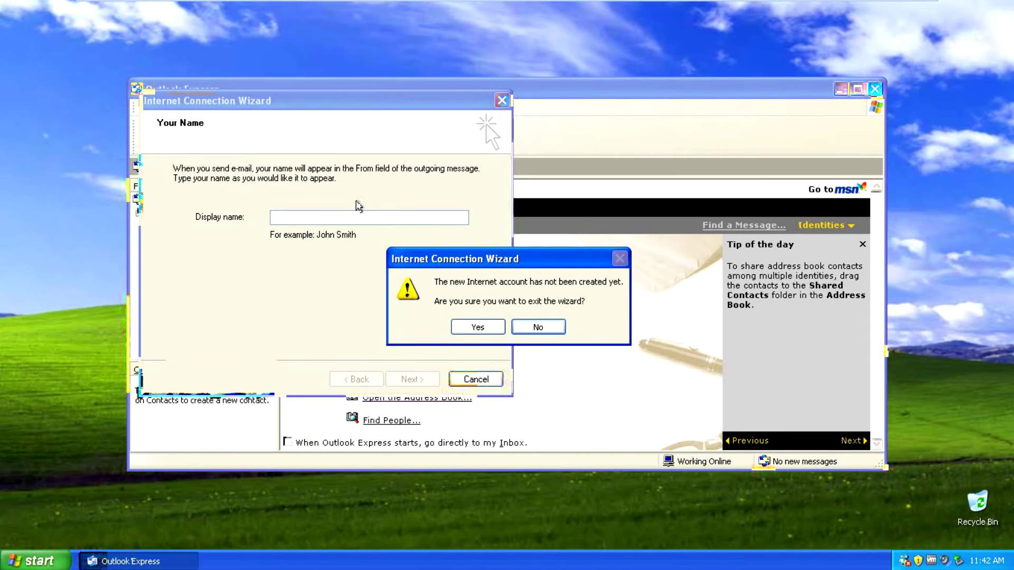
click(457, 323)
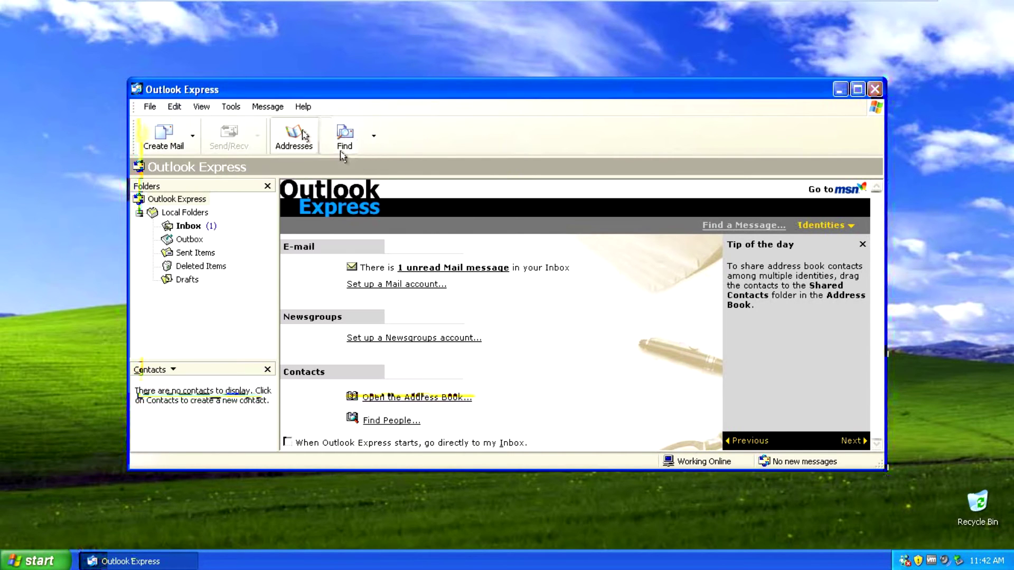
- View the version information of Outlook Express and close the program
click(305, 108)
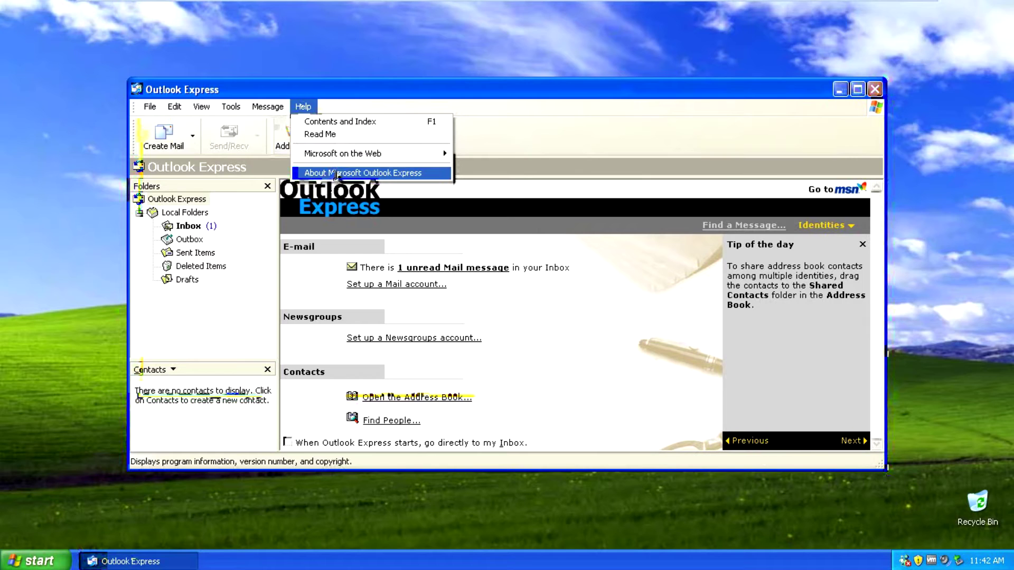
click(337, 174)
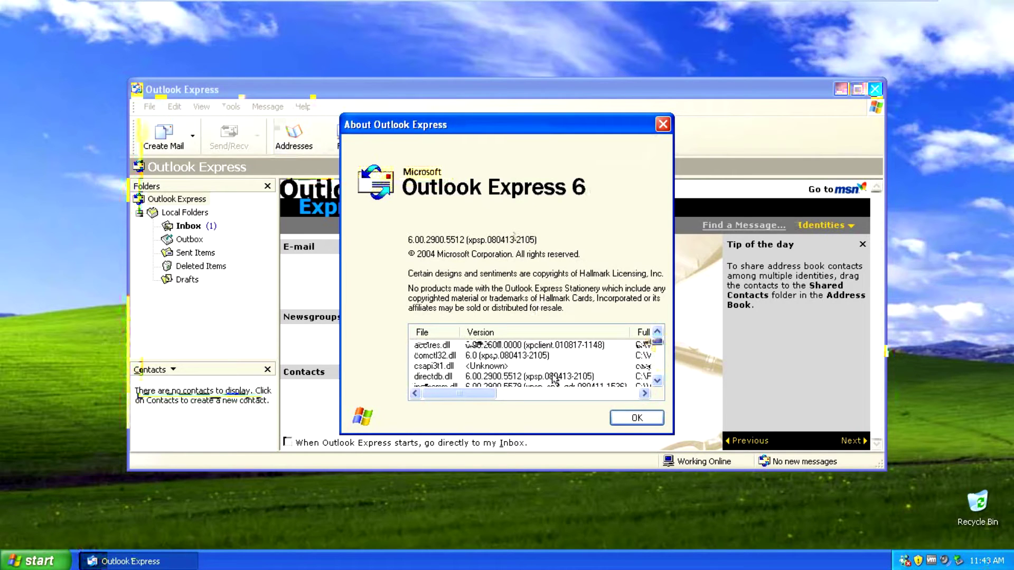
click(638, 417)
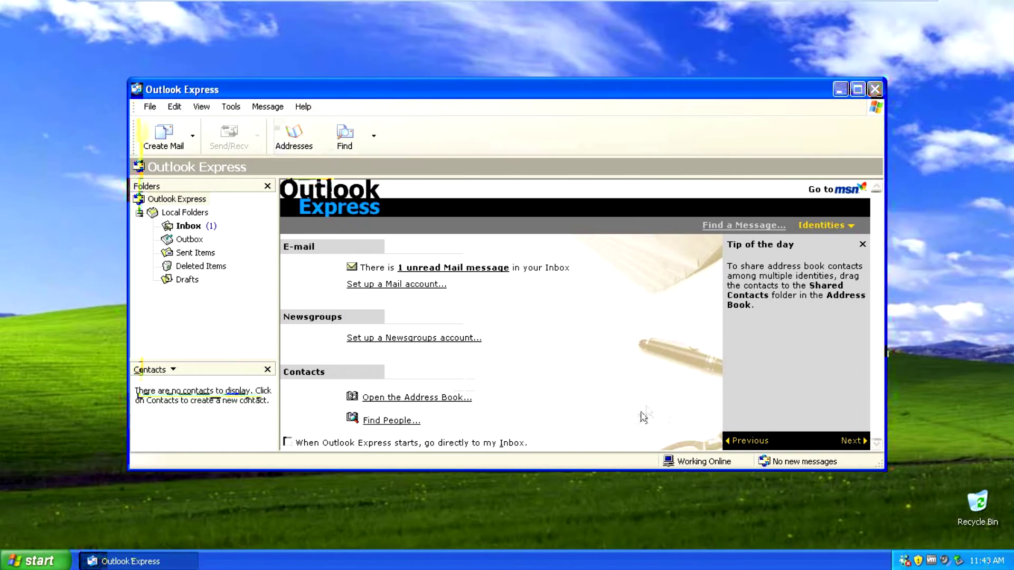
click(875, 90)
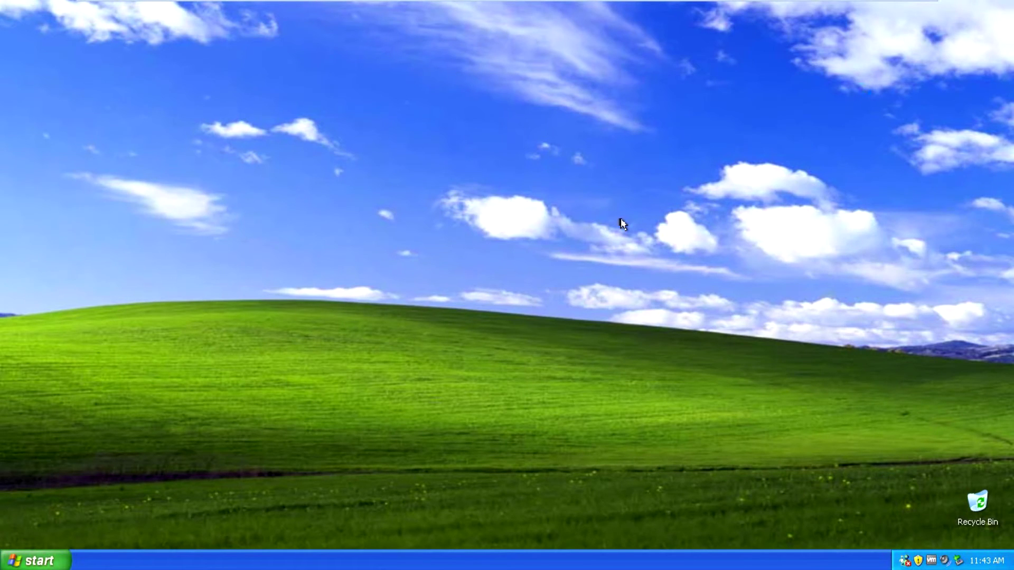
- Launch MSN from the installed programs
click(44, 557)
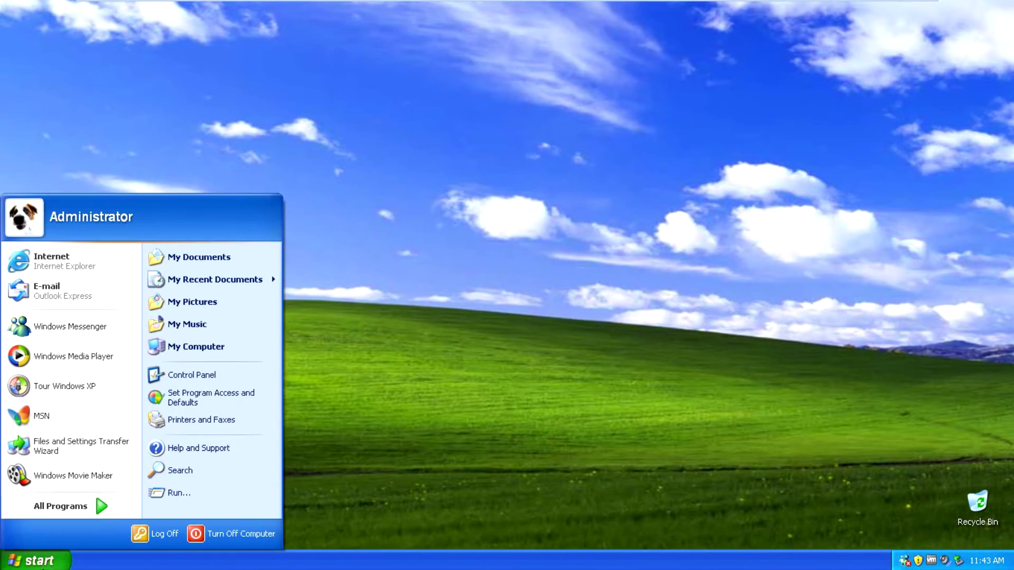
click(61, 414)
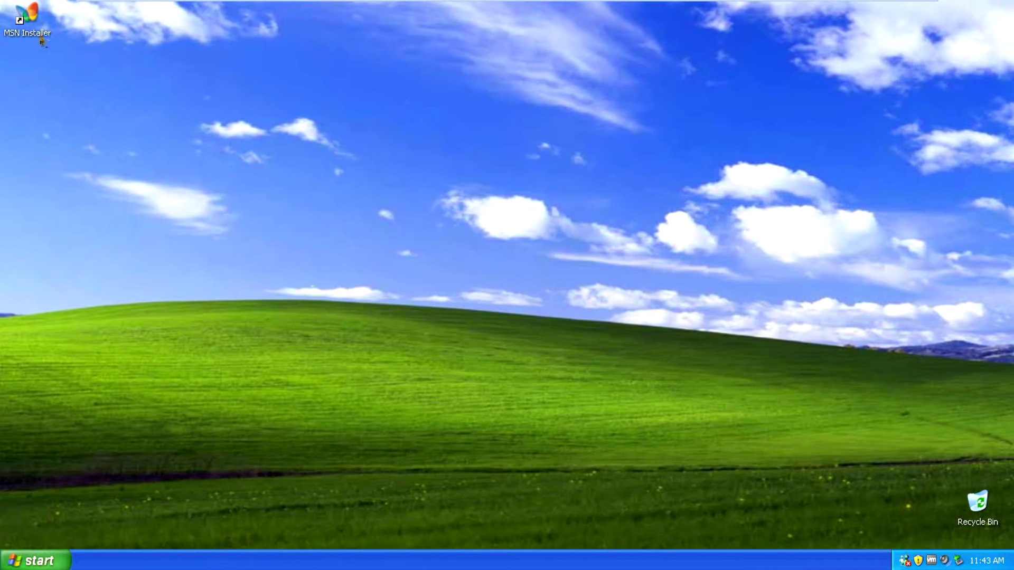
- Delete the MSN Installer shortcut from the desktop and empty the Recycle Bin
click(38, 27)
drag(38, 27, 977, 506)
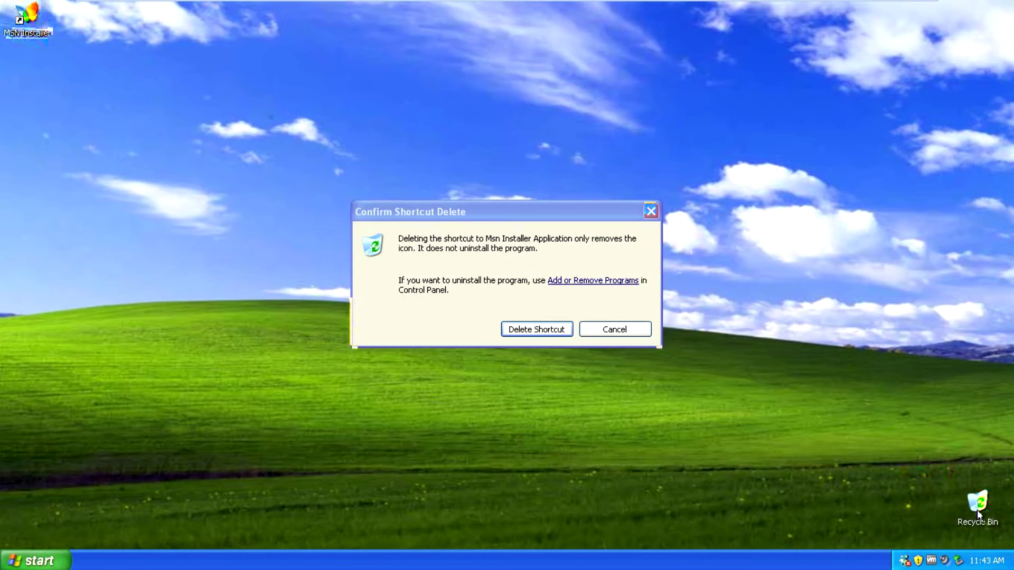
click(536, 329)
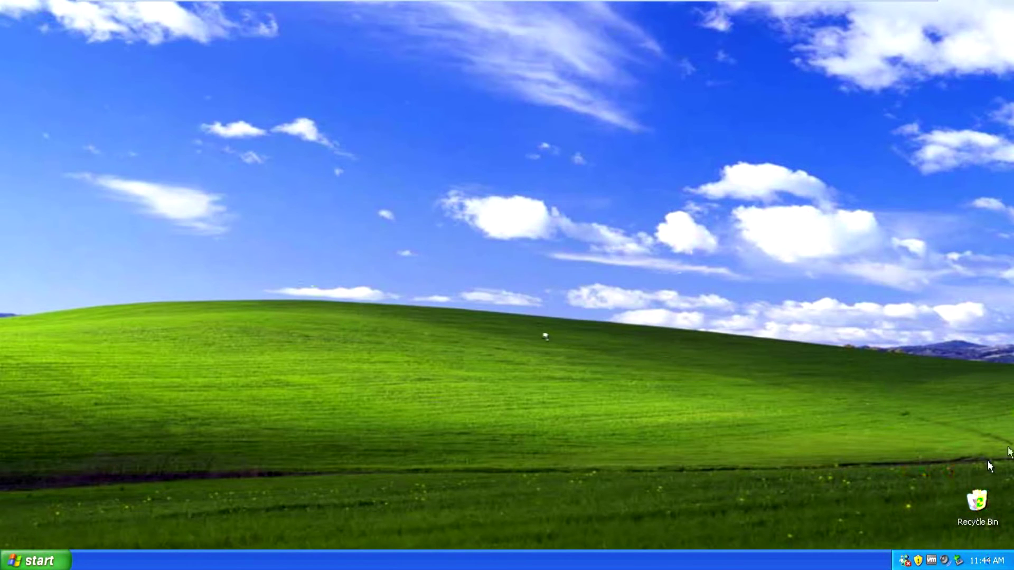
right_click(975, 520)
click(930, 473)
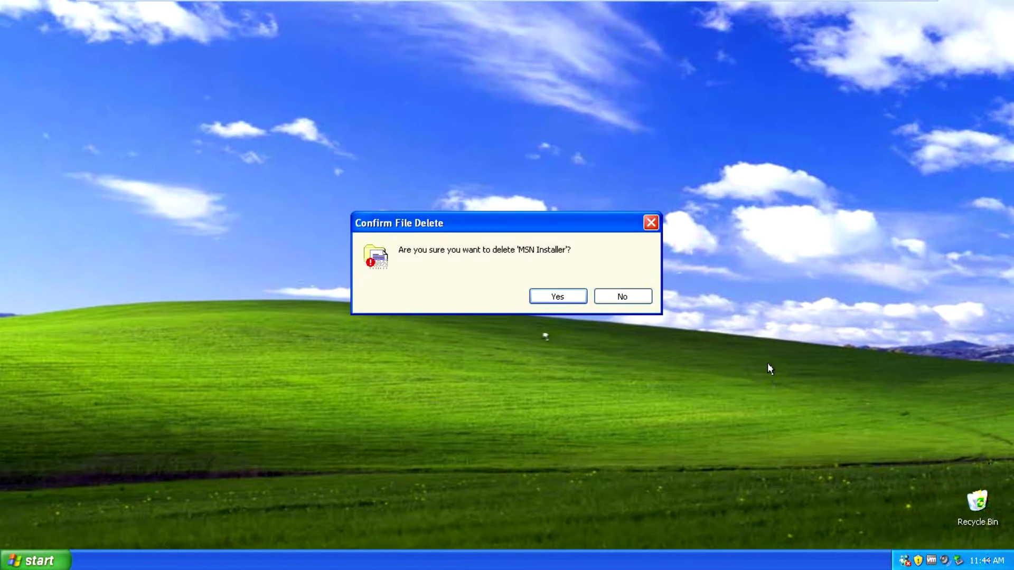
click(546, 296)
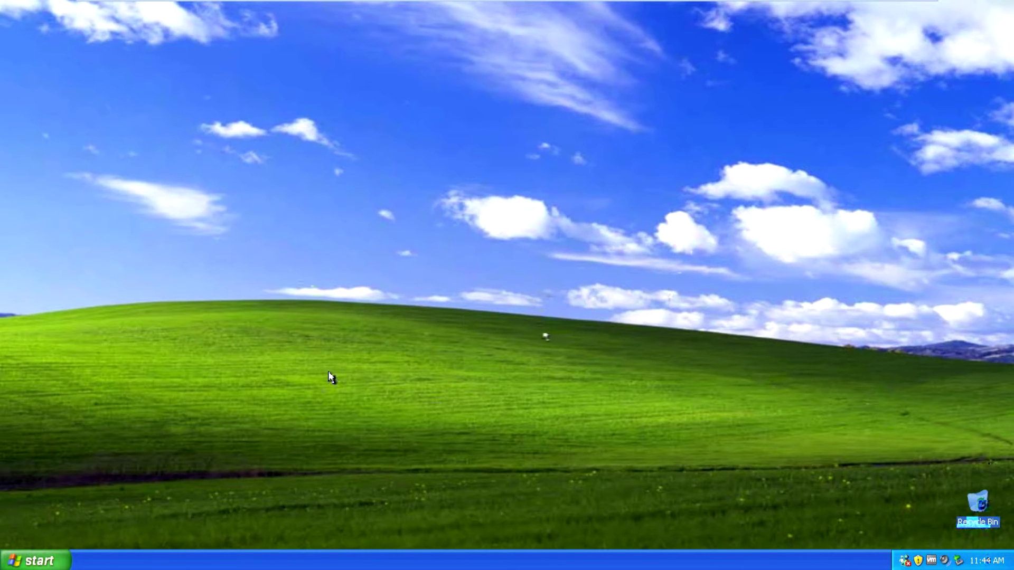
- Launch Minesweeper and try a short game by uncovering a couple of squares on the board
click(24, 554)
click(59, 505)
mouse_move(245, 385)
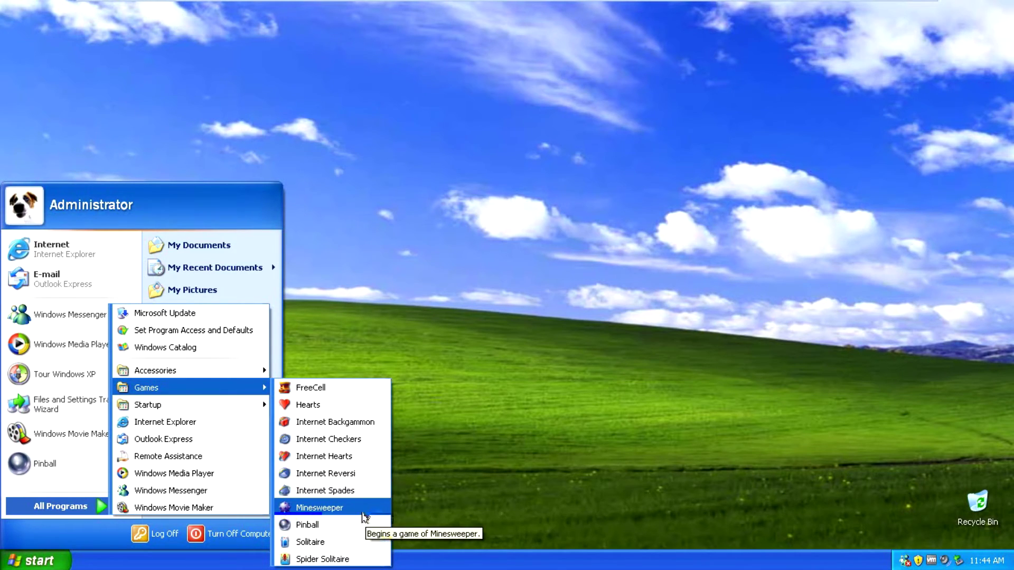
click(363, 508)
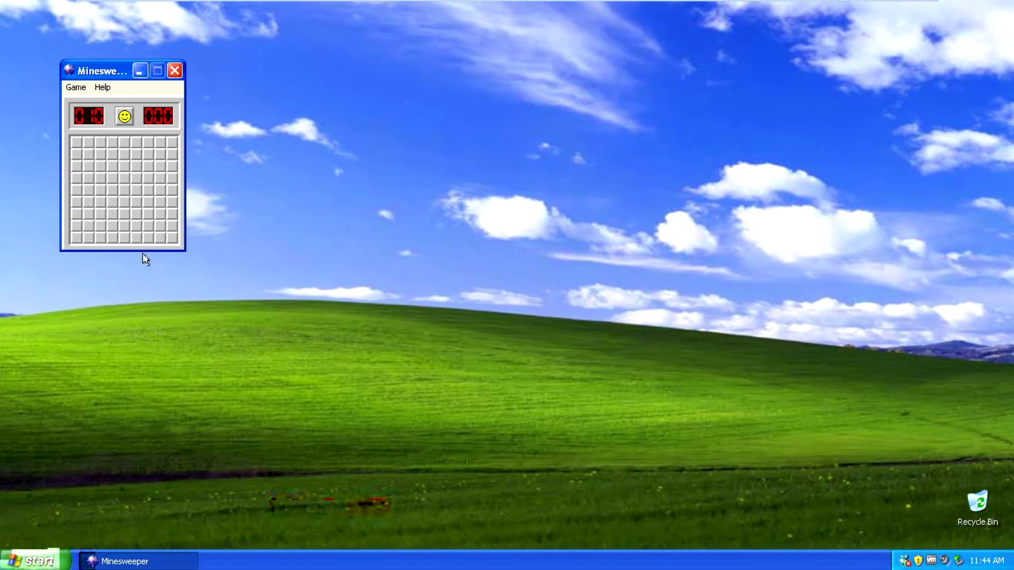
click(124, 190)
click(76, 153)
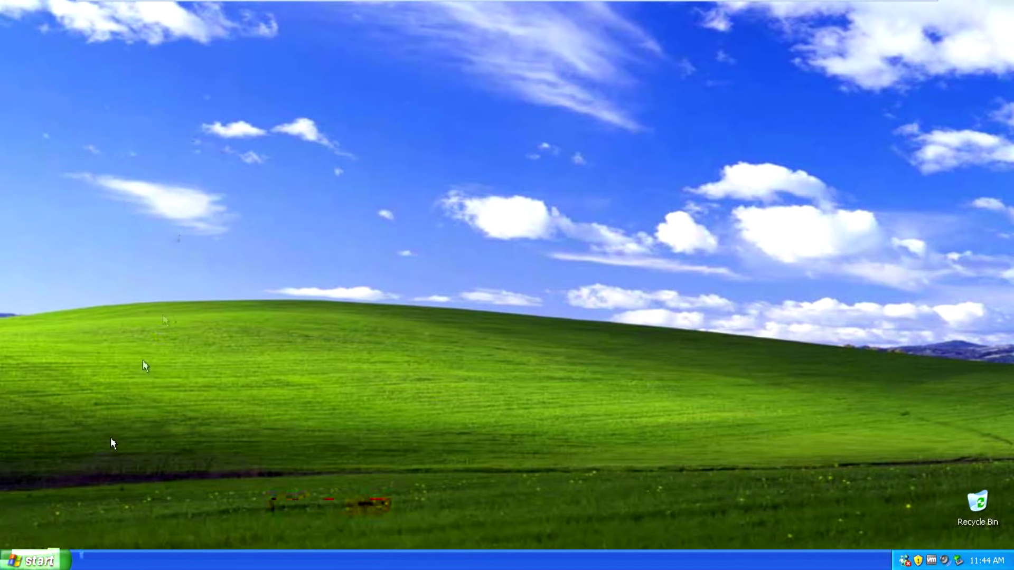
- Launch FreeCell from the bundled games to view its empty board, and close the game
click(33, 561)
mouse_move(88, 510)
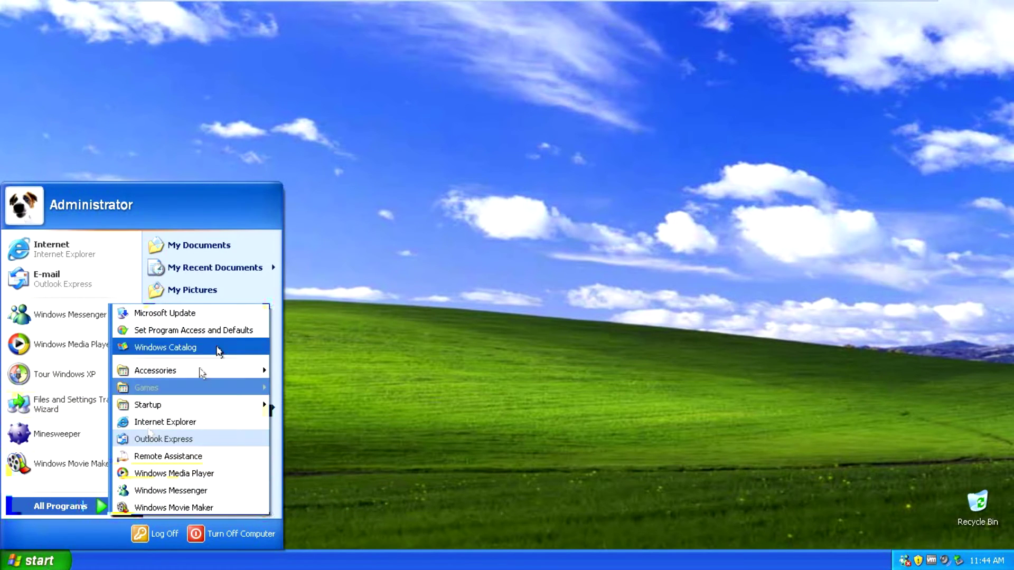
mouse_move(254, 387)
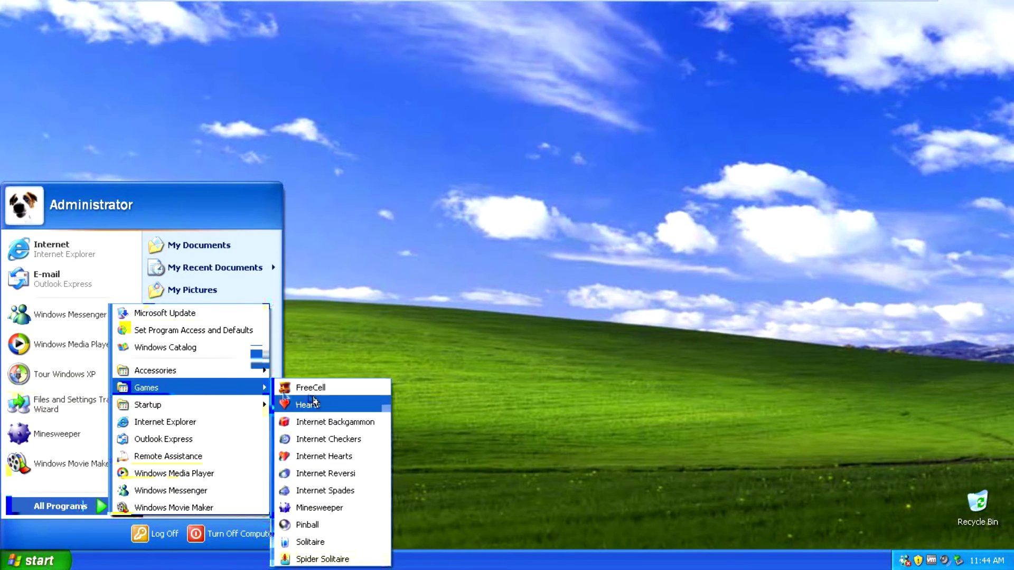
click(347, 388)
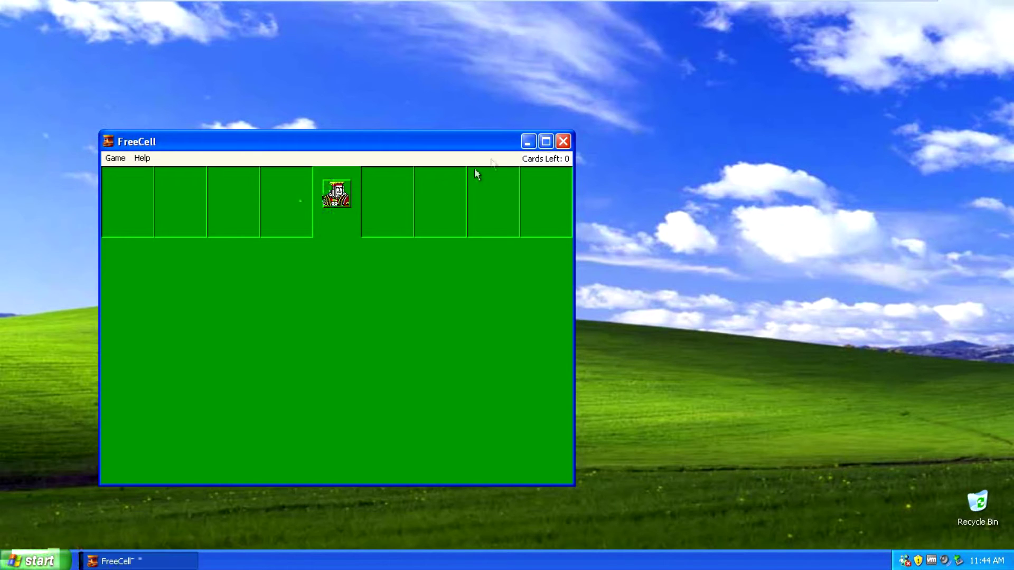
click(563, 141)
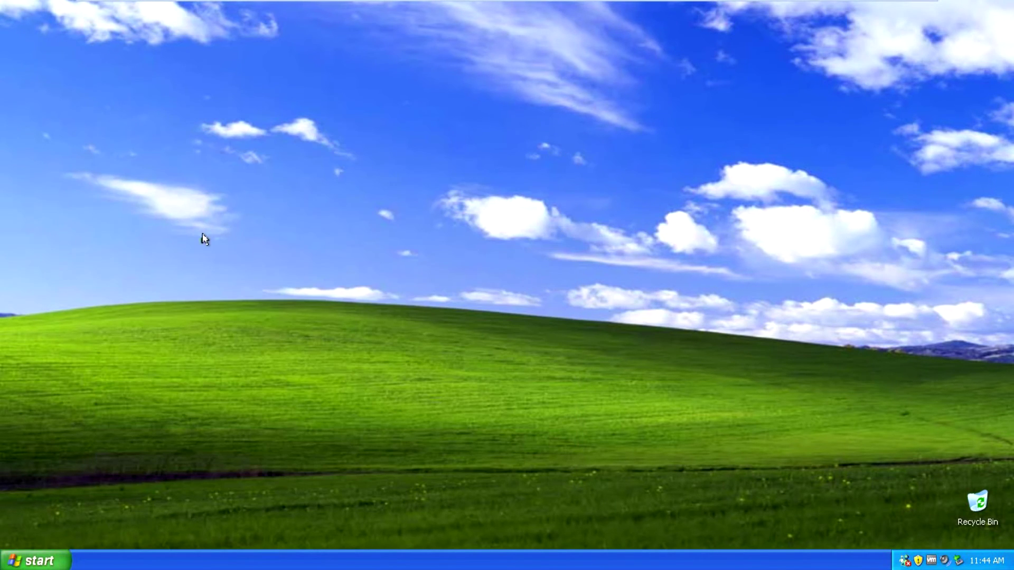
- Launch Spider Solitaire, deal a game at the Easy: One Suit difficulty, and close it
click(21, 561)
click(61, 512)
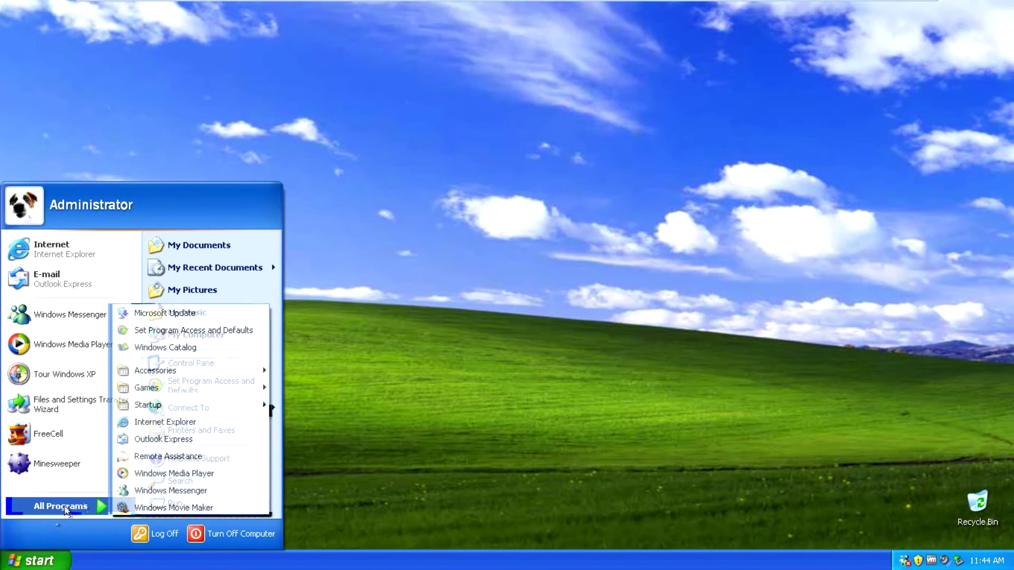
mouse_move(216, 392)
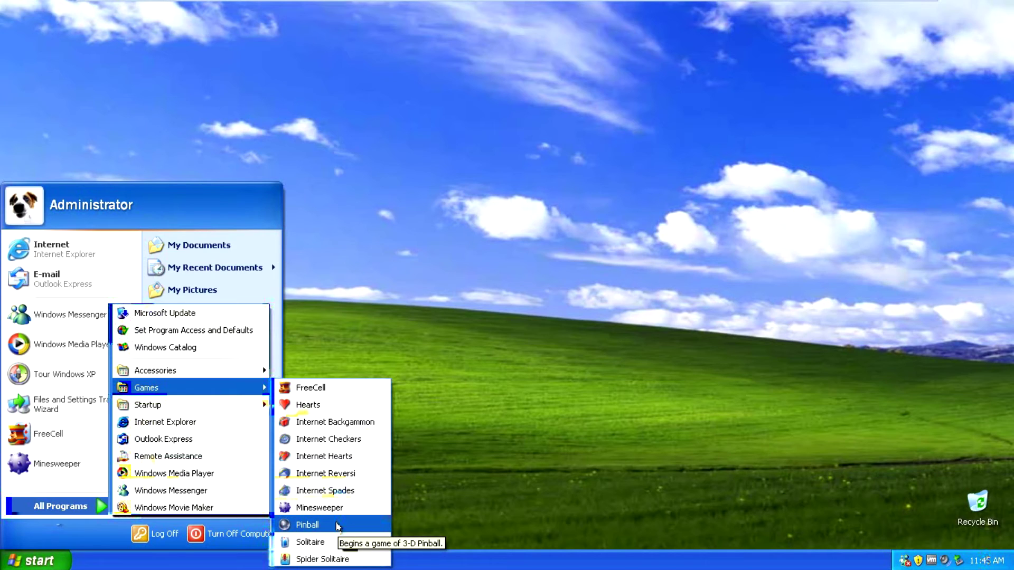
click(344, 560)
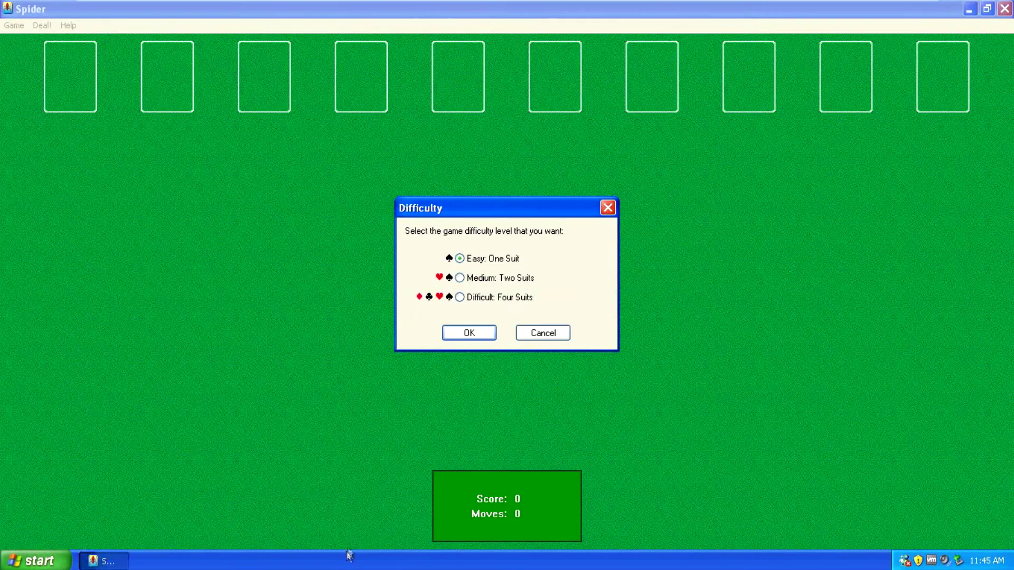
click(468, 331)
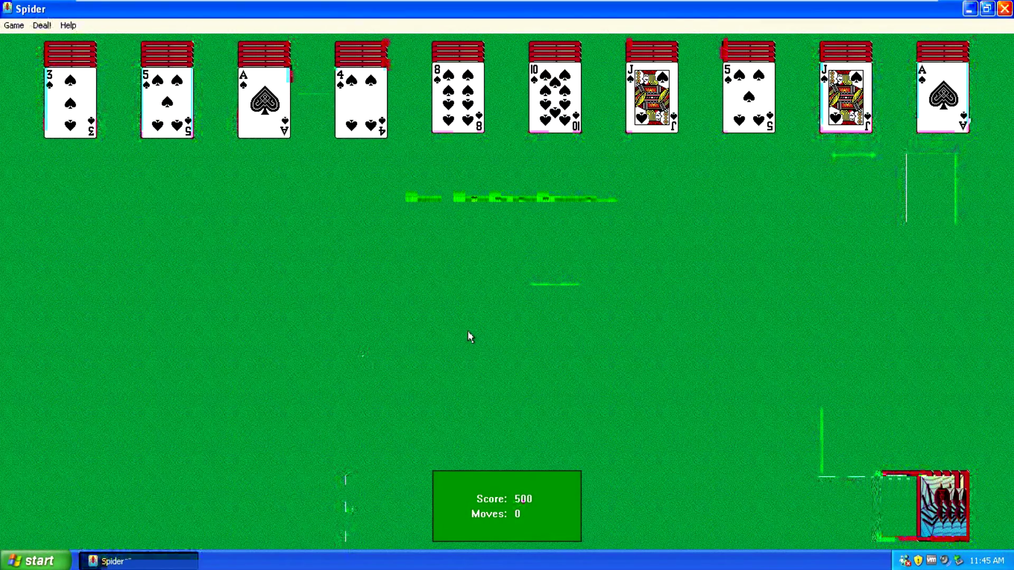
click(1004, 9)
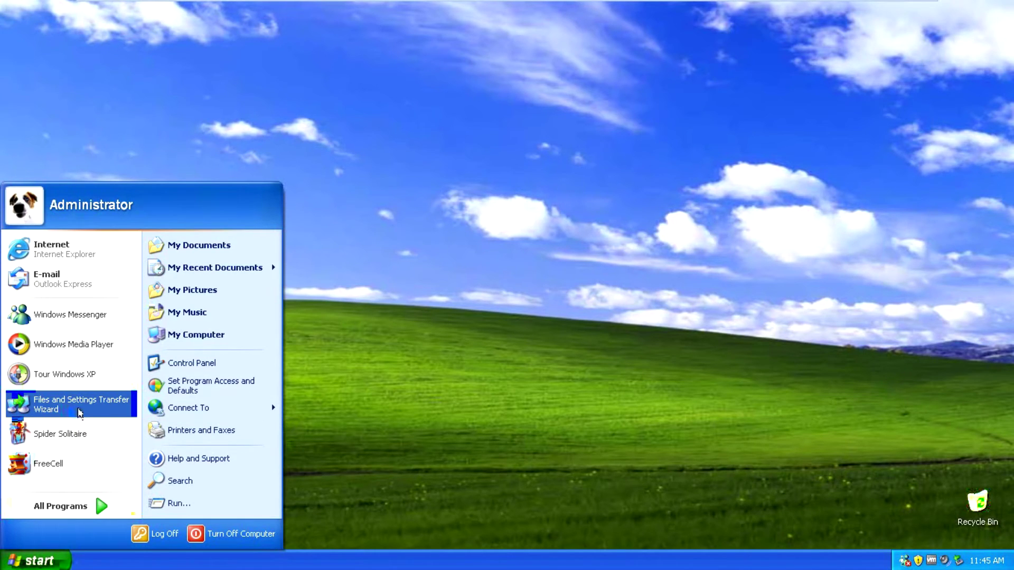
- Start the Files and Settings Transfer Wizard, identify this as the new computer, and unblock the wizard in Windows Firewall
click(80, 404)
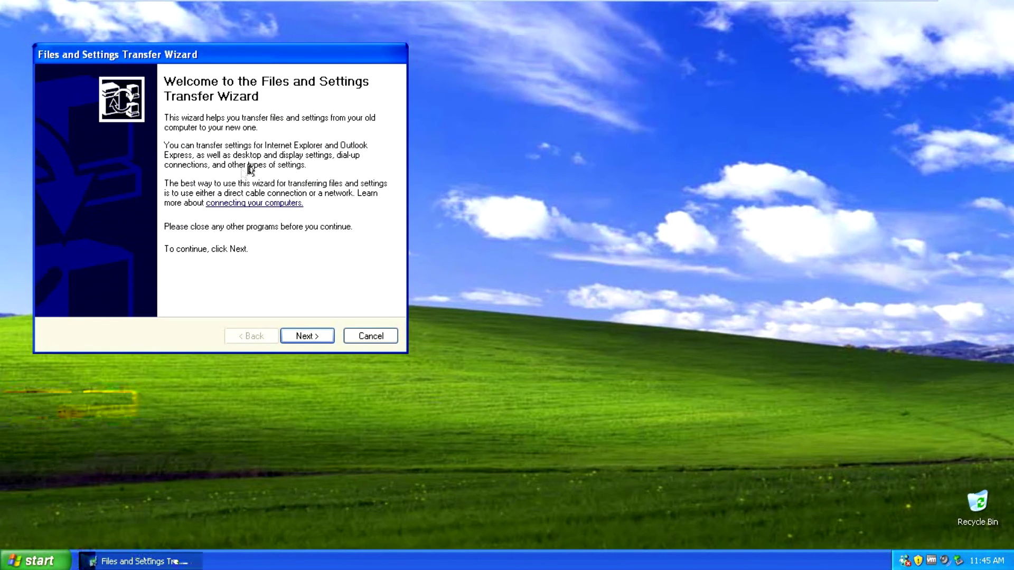
click(305, 335)
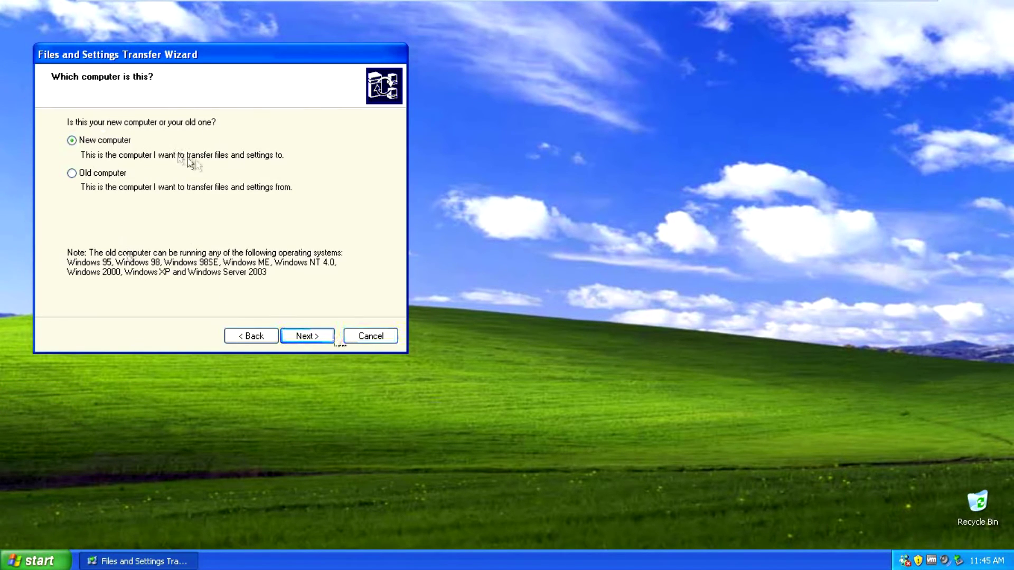
click(93, 172)
click(83, 141)
click(310, 337)
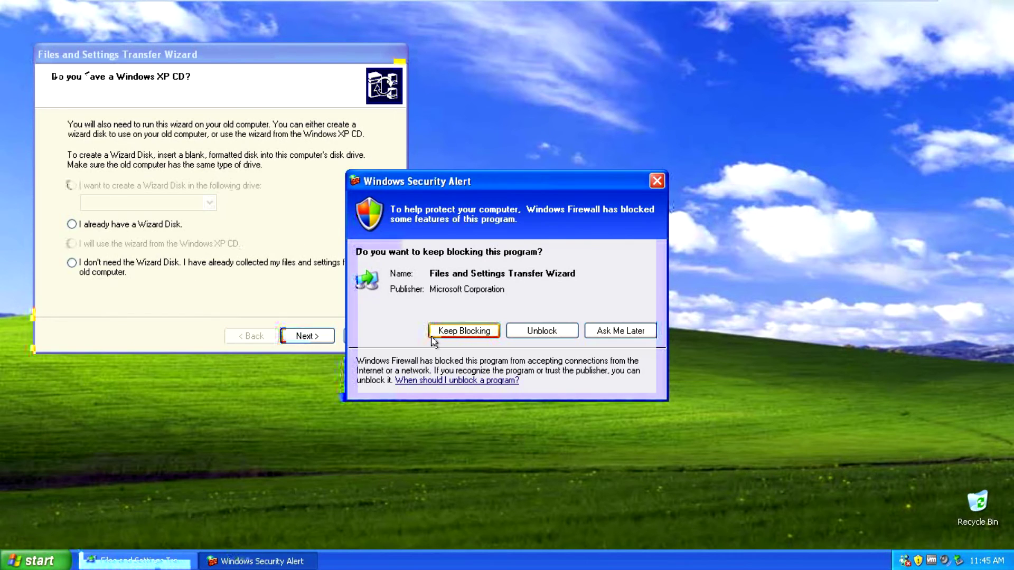
click(541, 332)
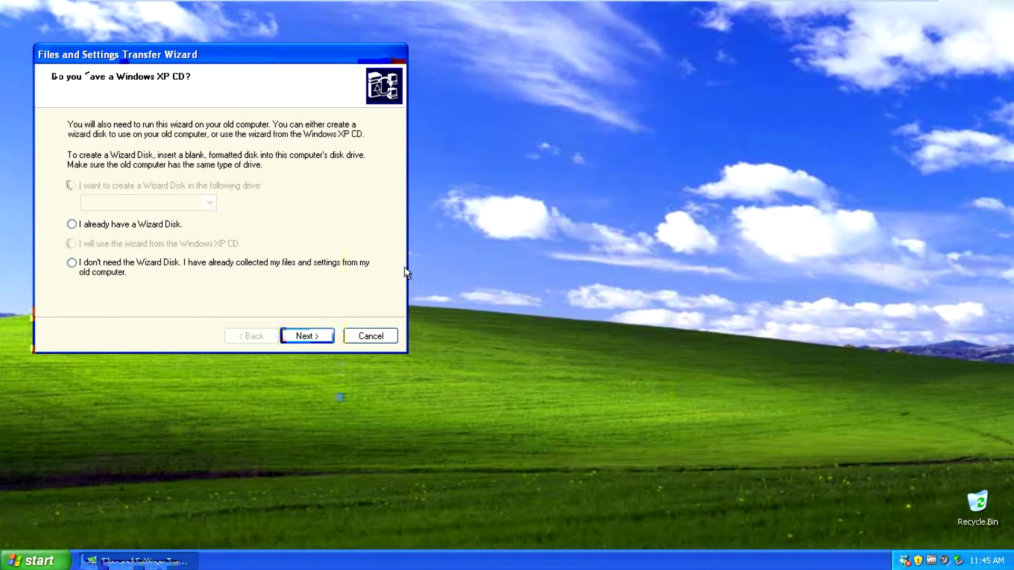
- Indicate that no Wizard Disk is needed because the old computer's files and settings are already collected, and continue
click(107, 226)
click(95, 271)
click(313, 333)
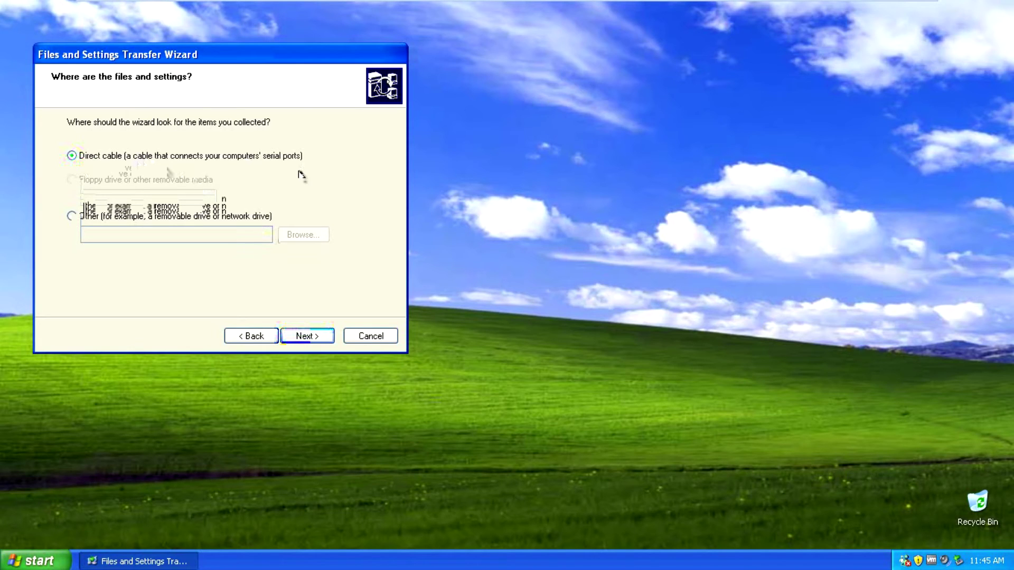
- Try to continue with Other as the source location without choosing a folder, and cancel the transfer wizard
click(236, 220)
click(287, 234)
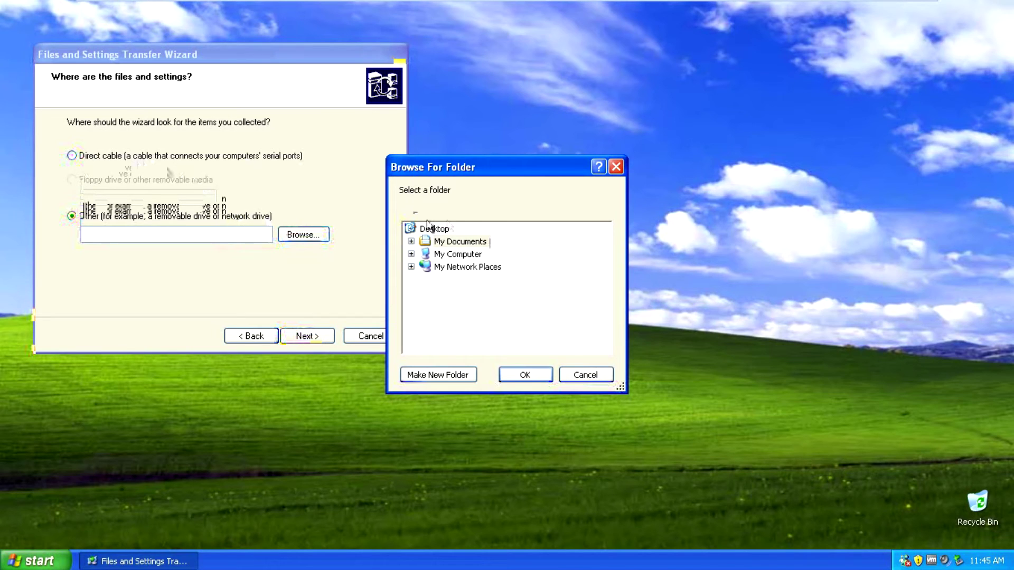
click(585, 374)
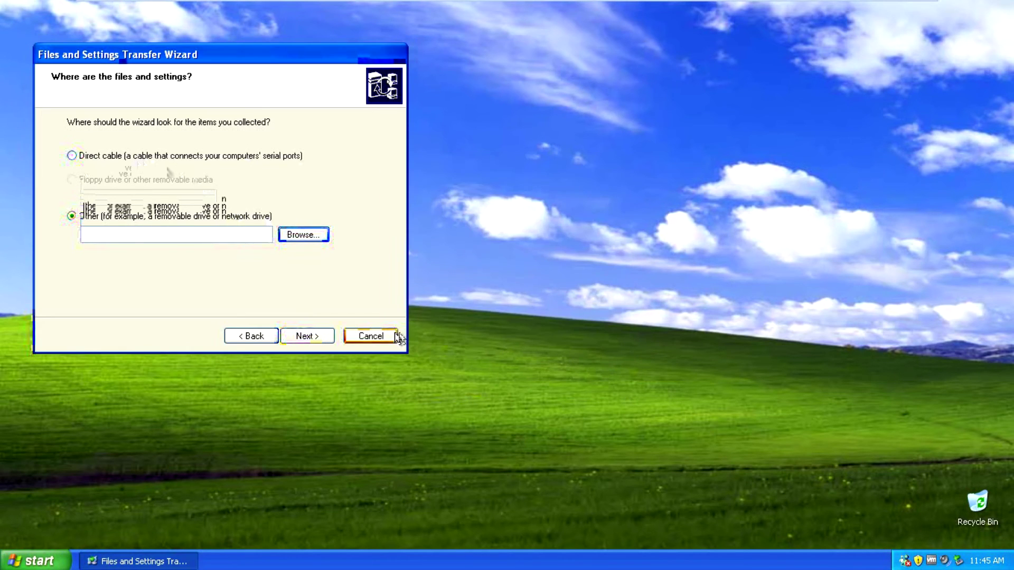
click(317, 337)
click(511, 338)
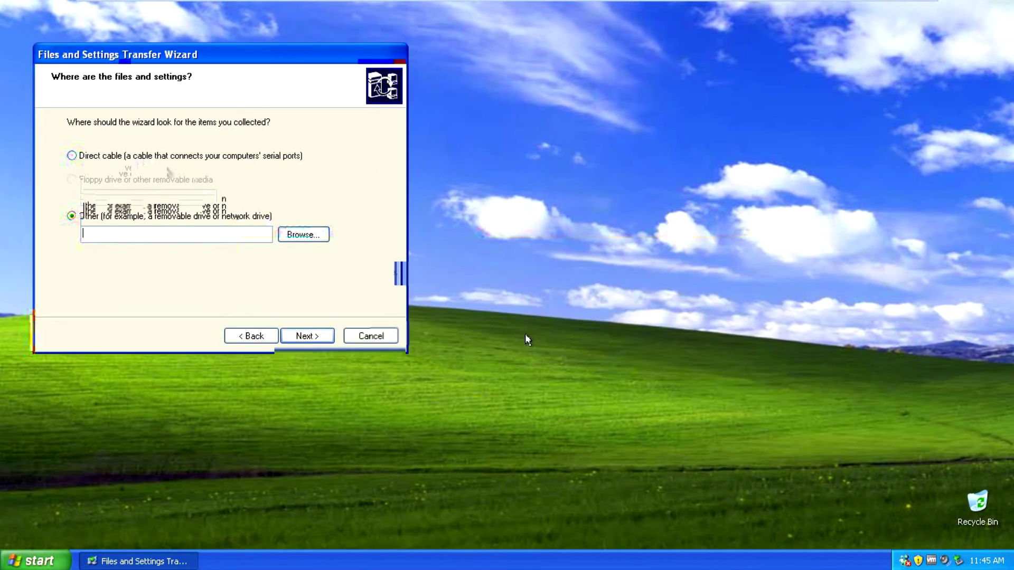
click(370, 335)
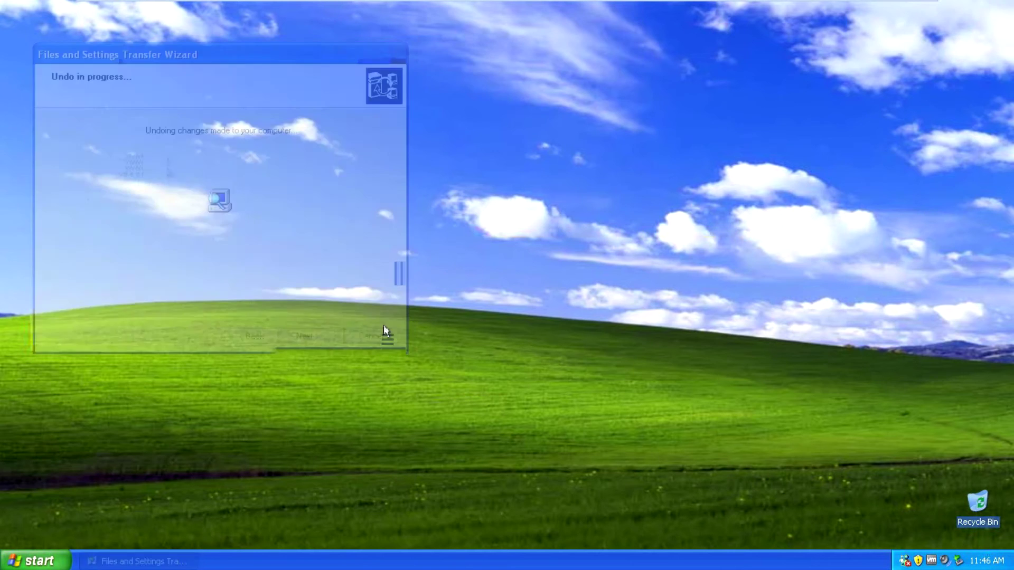
- View the Remote Assistance page in the Help and Support Center and close the window
key(super)
key(Escape)
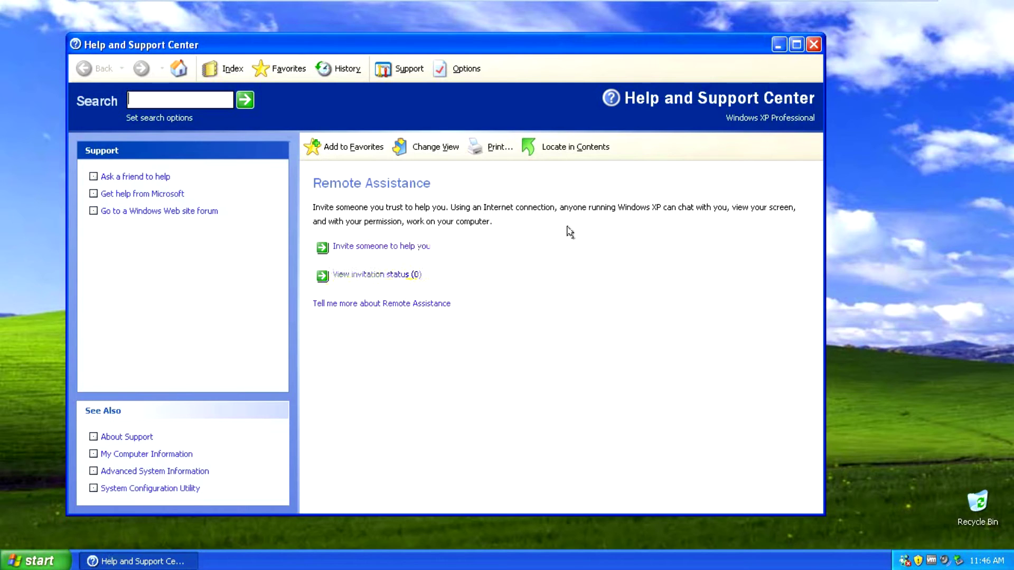
click(813, 44)
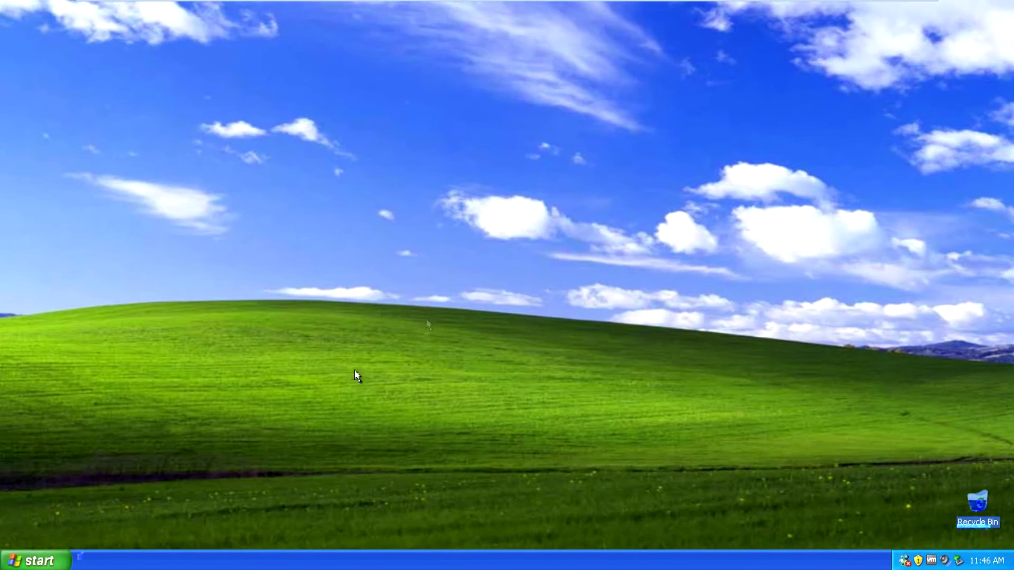
- Look through the bundled Accessories, including the Accessibility, Communications, Entertainment and System Tools groups, and open Windows Explorer
click(2, 564)
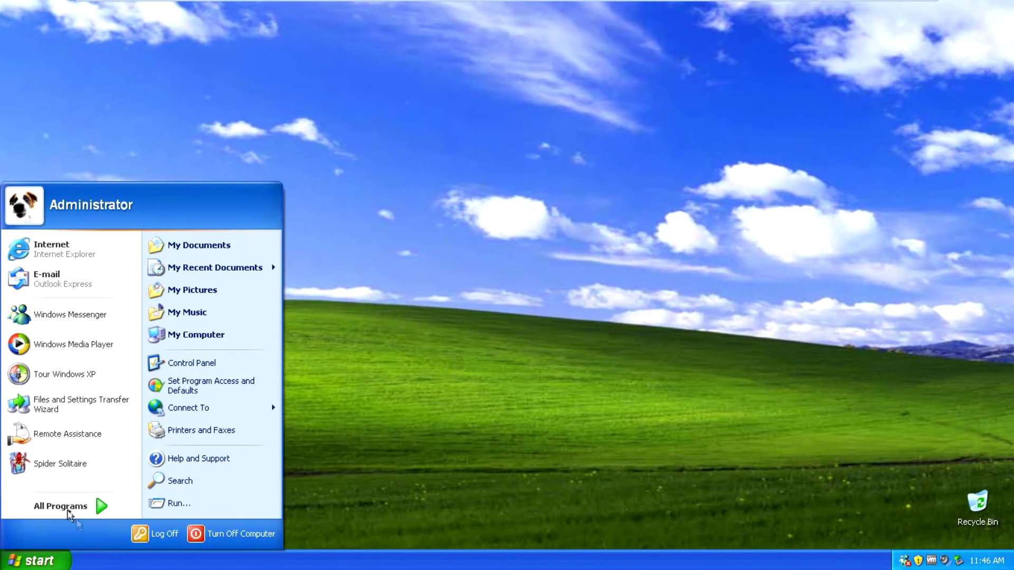
mouse_move(43, 508)
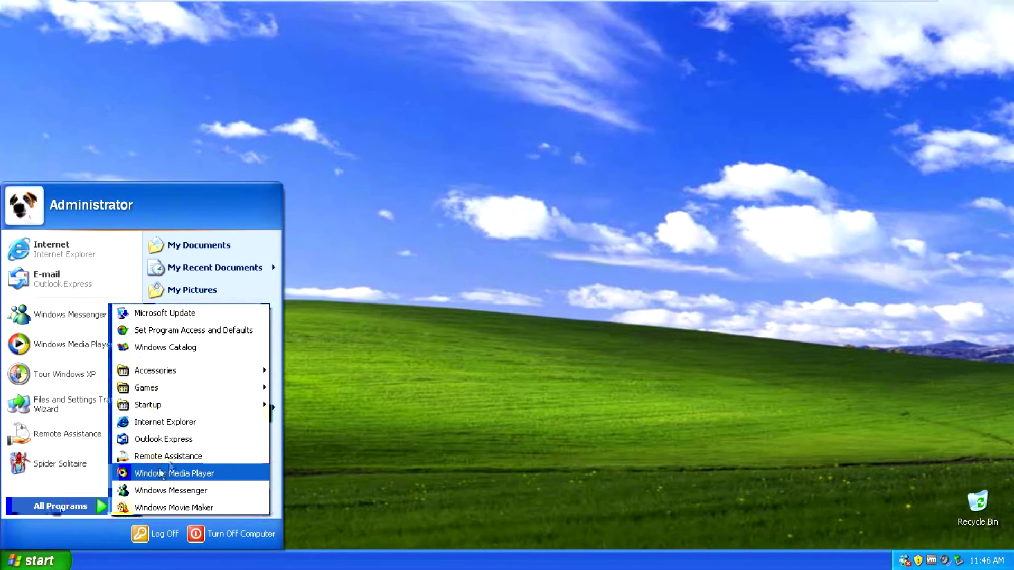
mouse_move(180, 397)
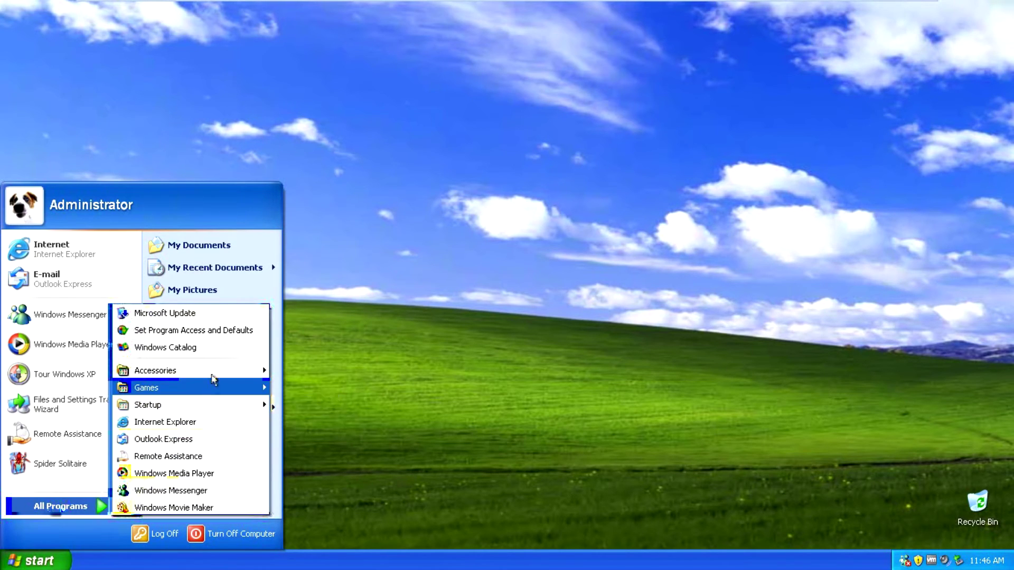
mouse_move(212, 375)
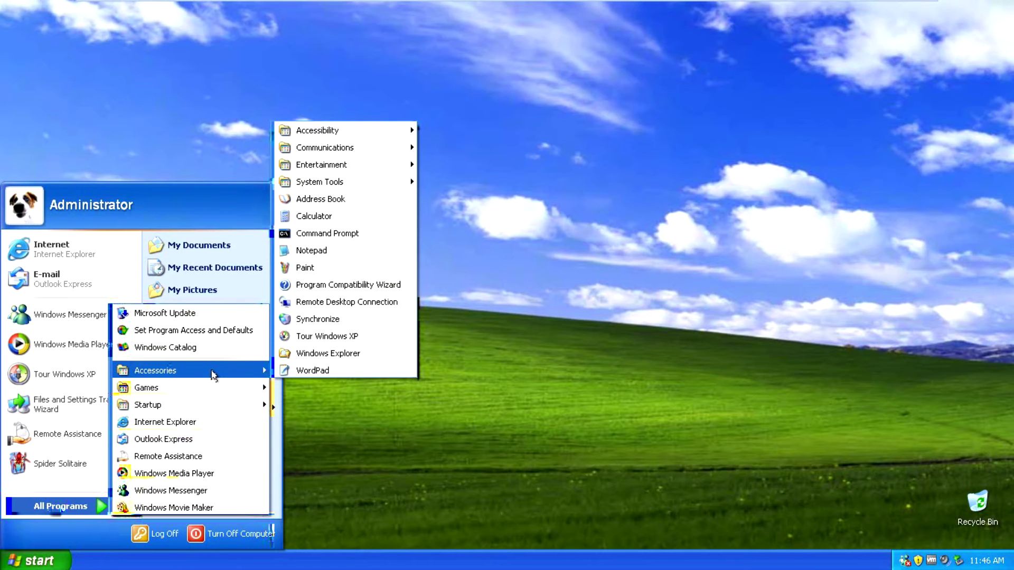
mouse_move(359, 132)
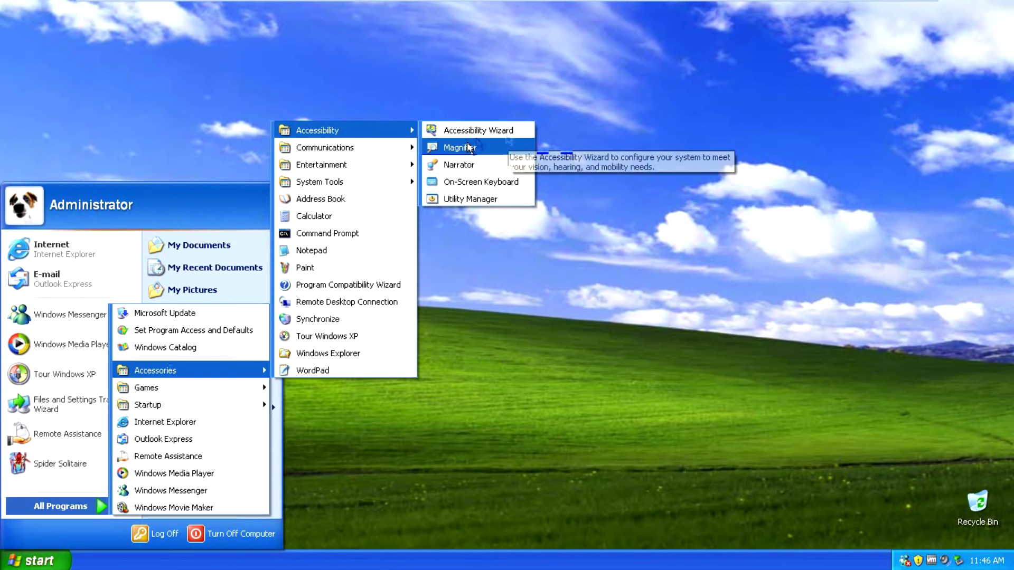
mouse_move(392, 142)
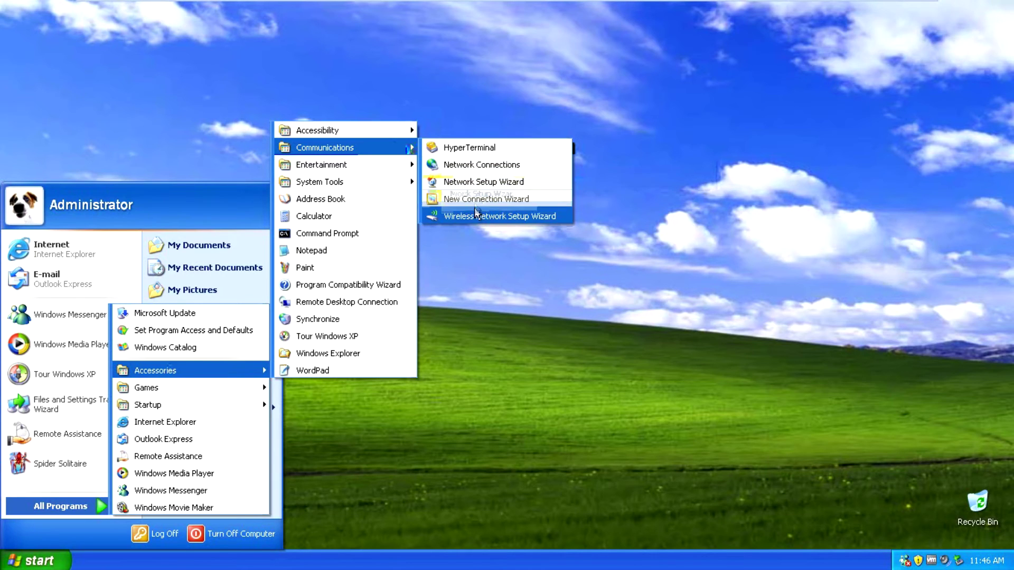
mouse_move(348, 165)
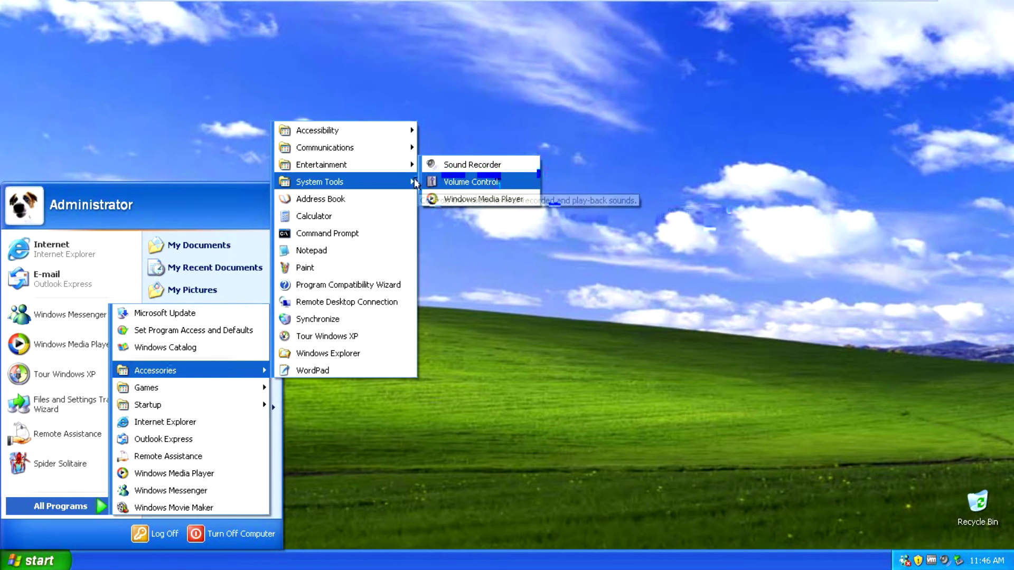
mouse_move(414, 181)
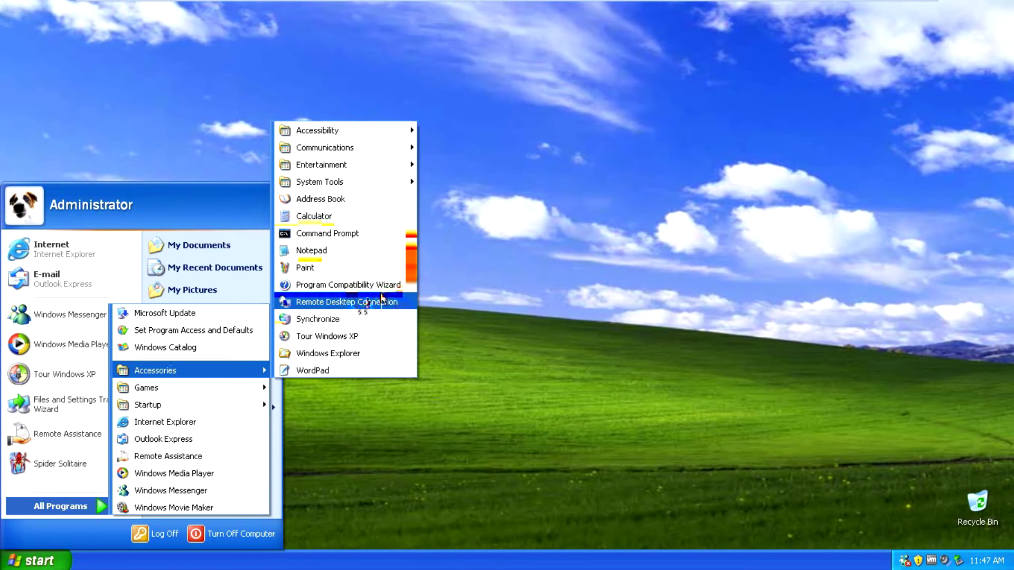
click(372, 350)
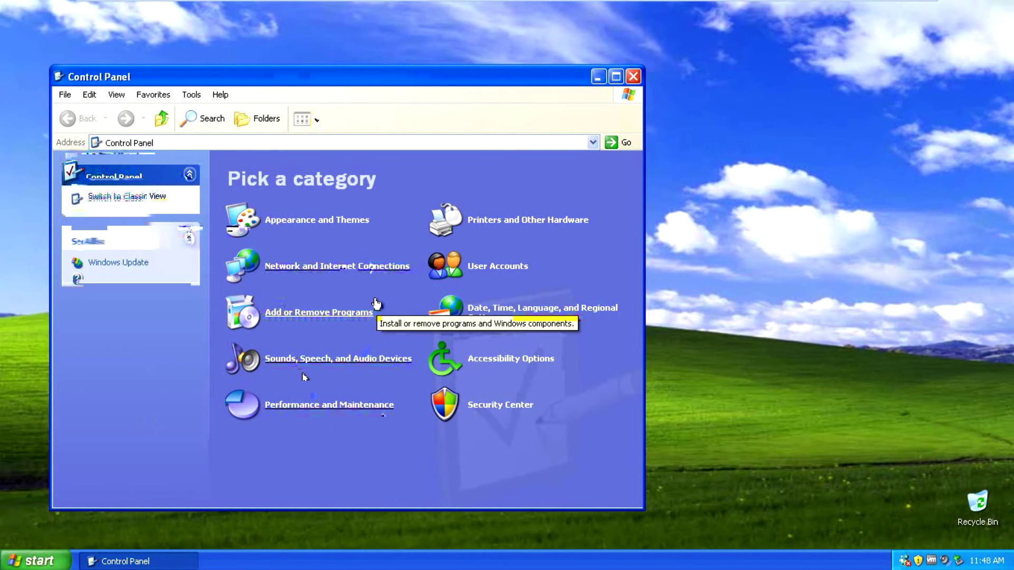
- Switch the Control Panel to Classic View, look over its items, and close the window
click(138, 198)
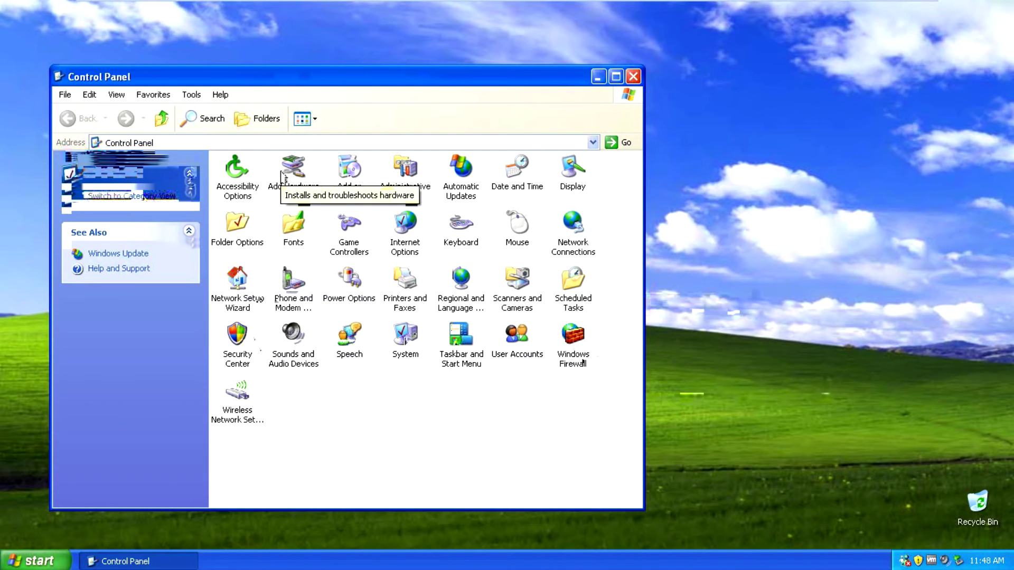
click(633, 77)
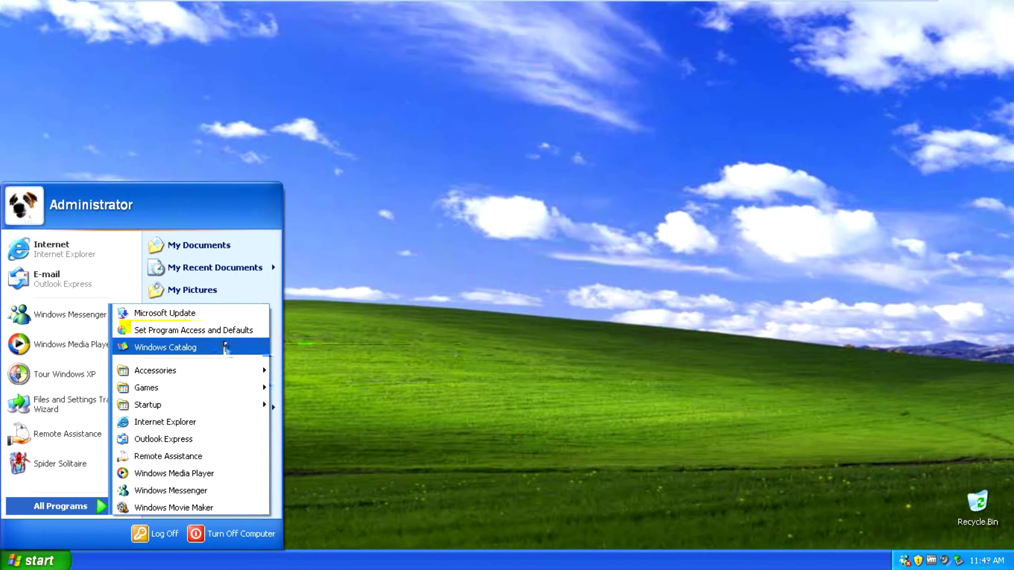
- Open Windows Catalog, accept the secure connection alert, read through the page that loads, and close the browser
click(225, 347)
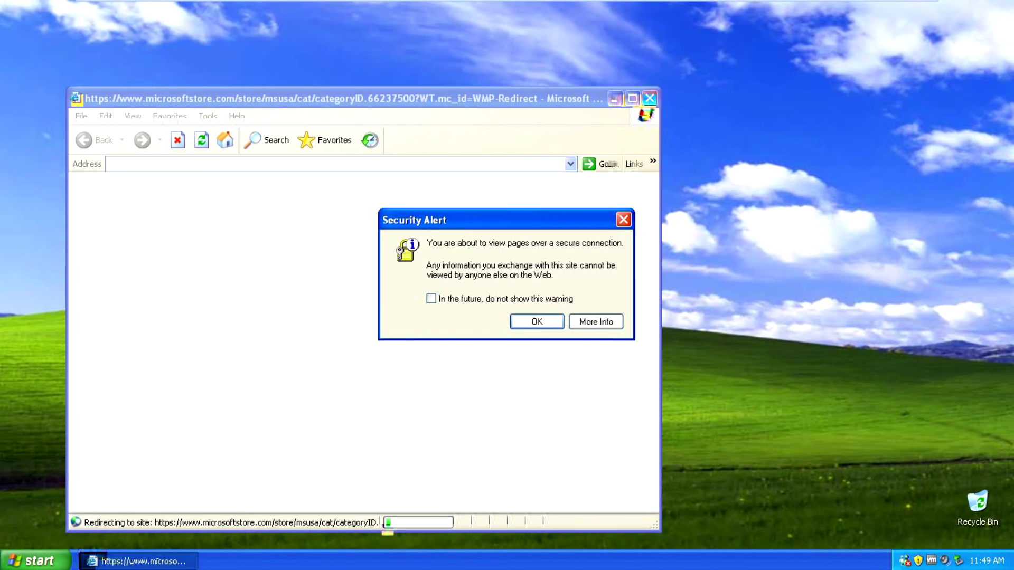
click(536, 322)
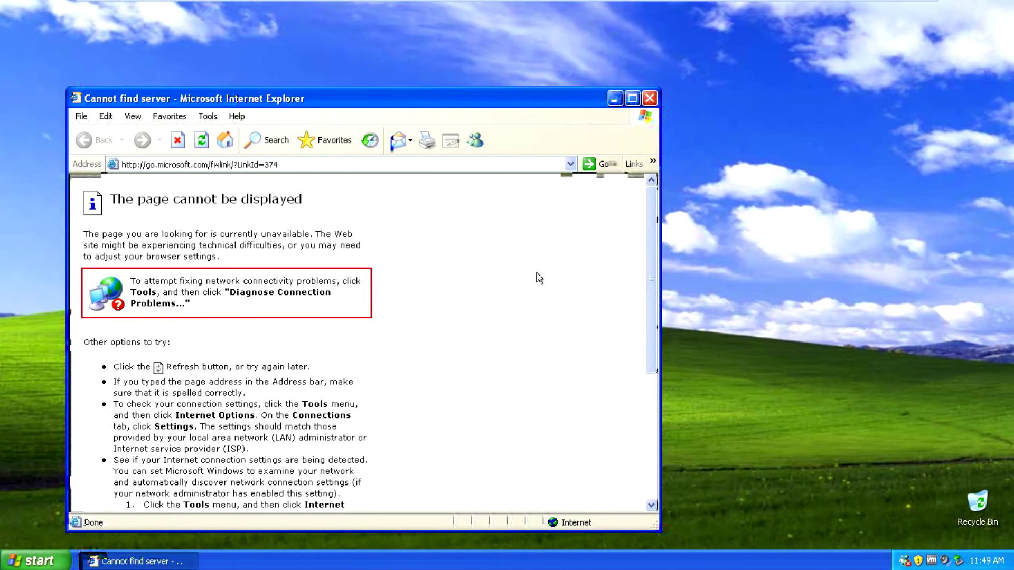
scroll(538, 278, down, 5)
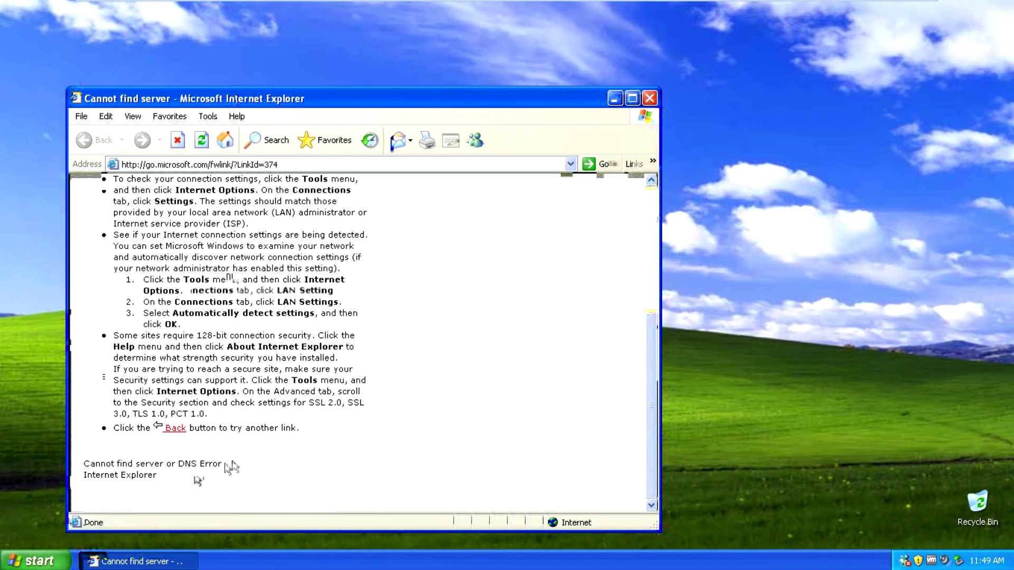
click(650, 98)
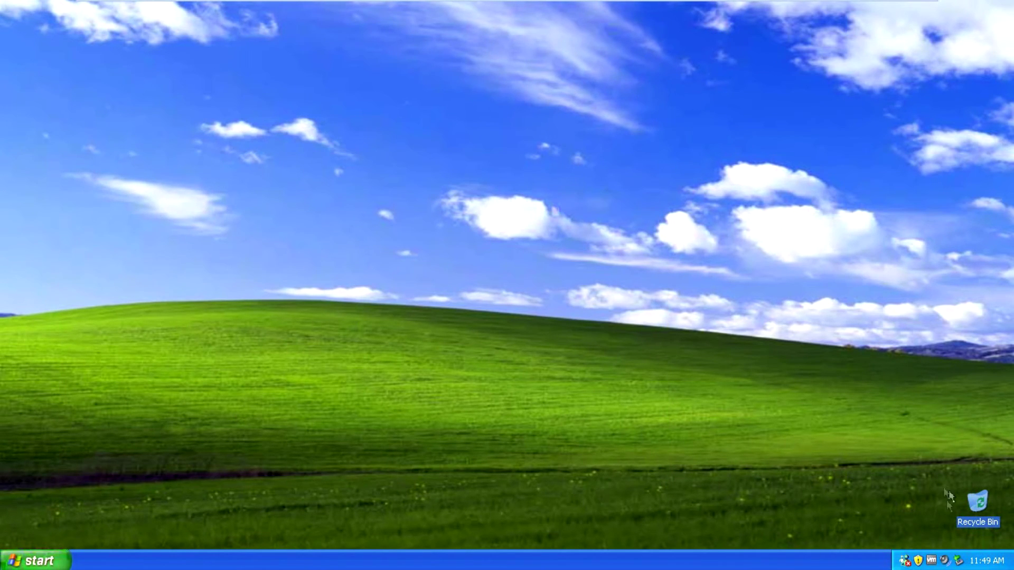
- Exit Windows Messenger from the notification area
right_click(901, 558)
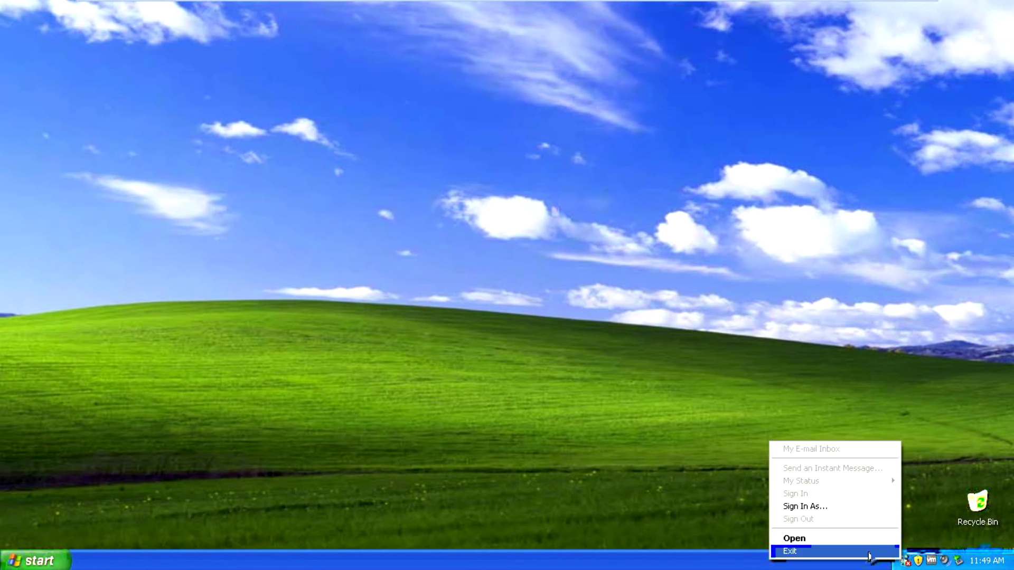
click(873, 549)
- Open the picture chooser for the Administrator account and look over the first available account pictures
key(super)
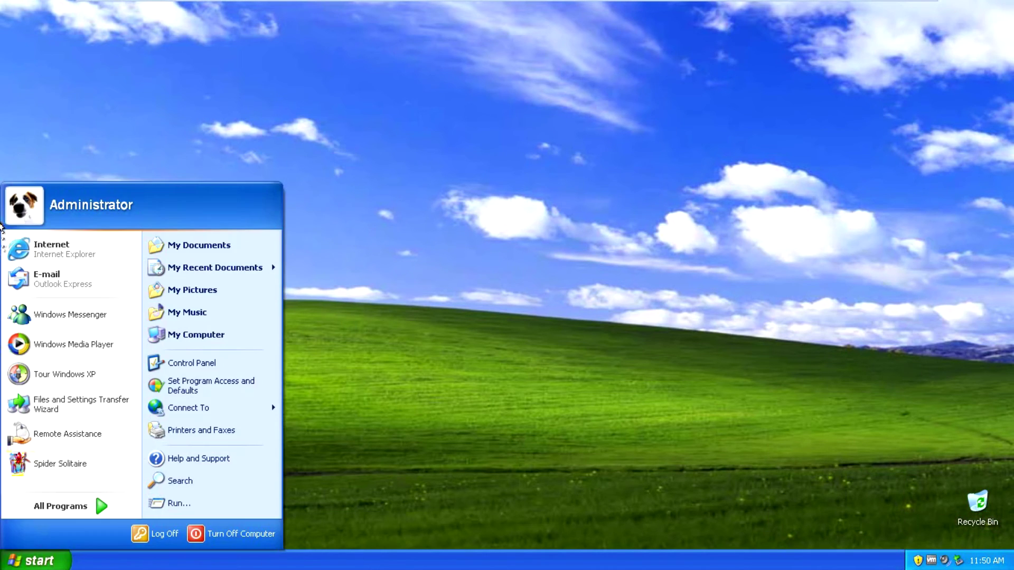
click(12, 216)
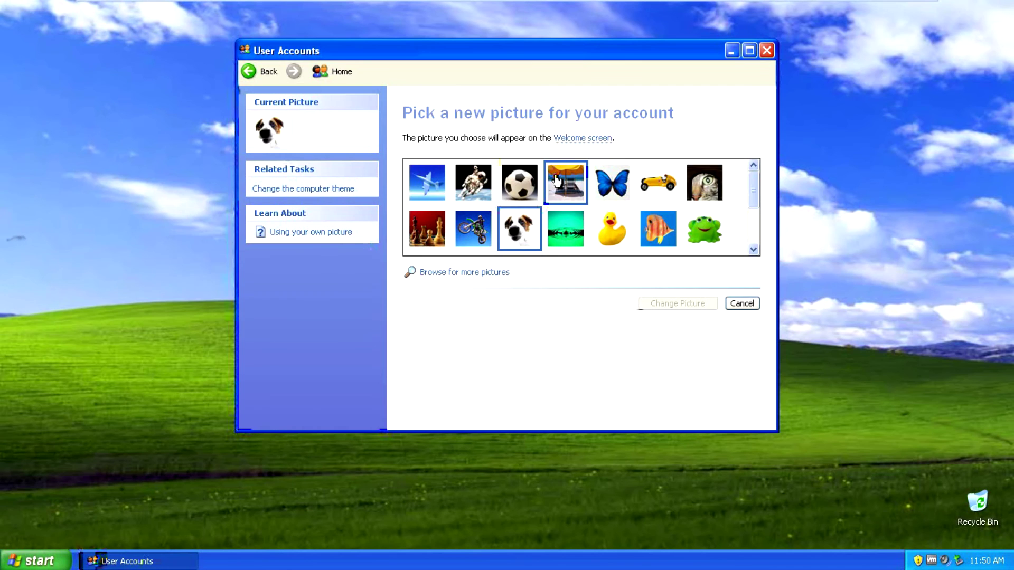
scroll(556, 181, down, 3)
scroll(556, 181, up, 5)
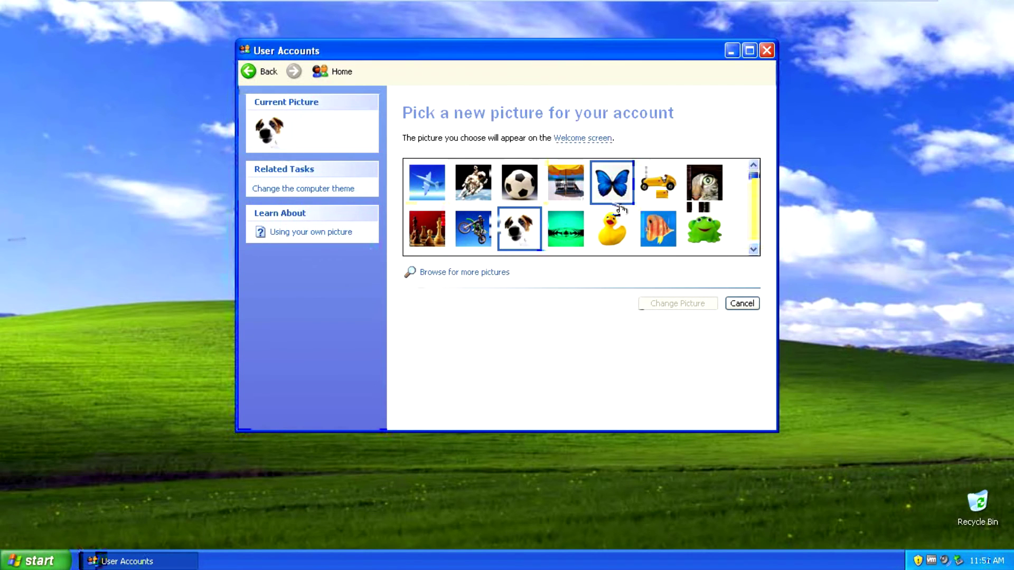
mouse_move(756, 194)
mouse_down()
mouse_move(754, 224)
mouse_move(754, 181)
mouse_up()
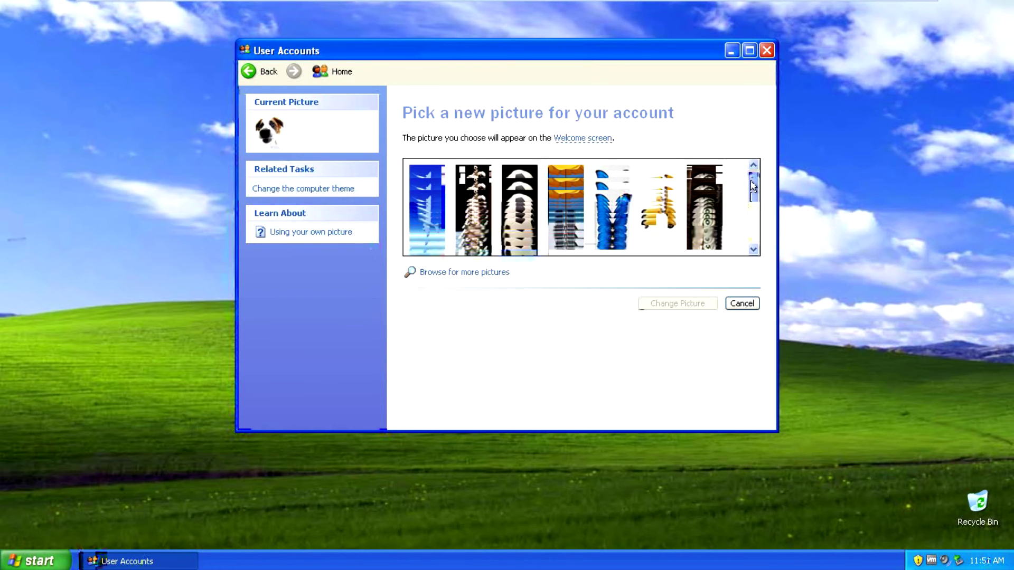
click(40, 561)
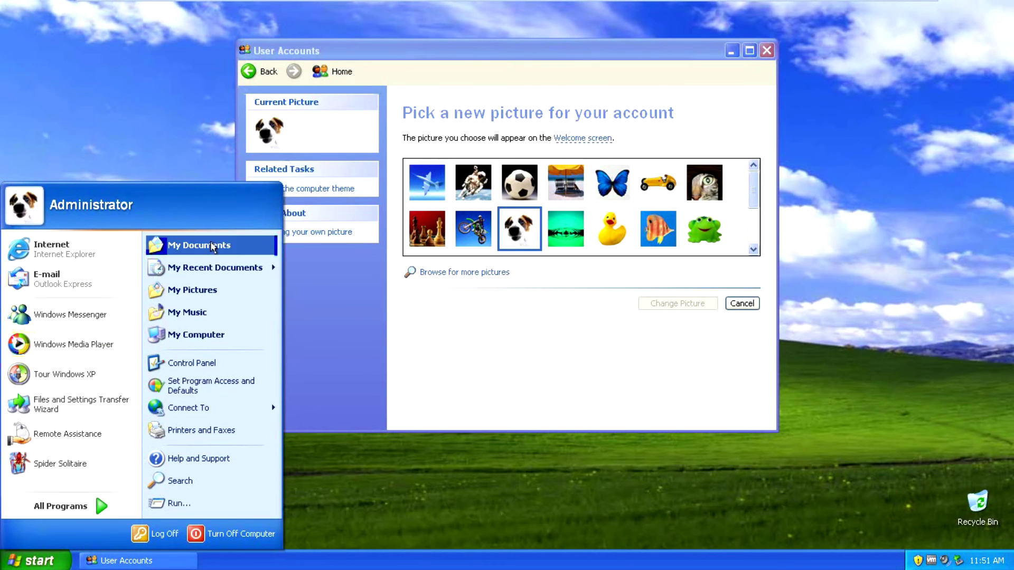
click(566, 310)
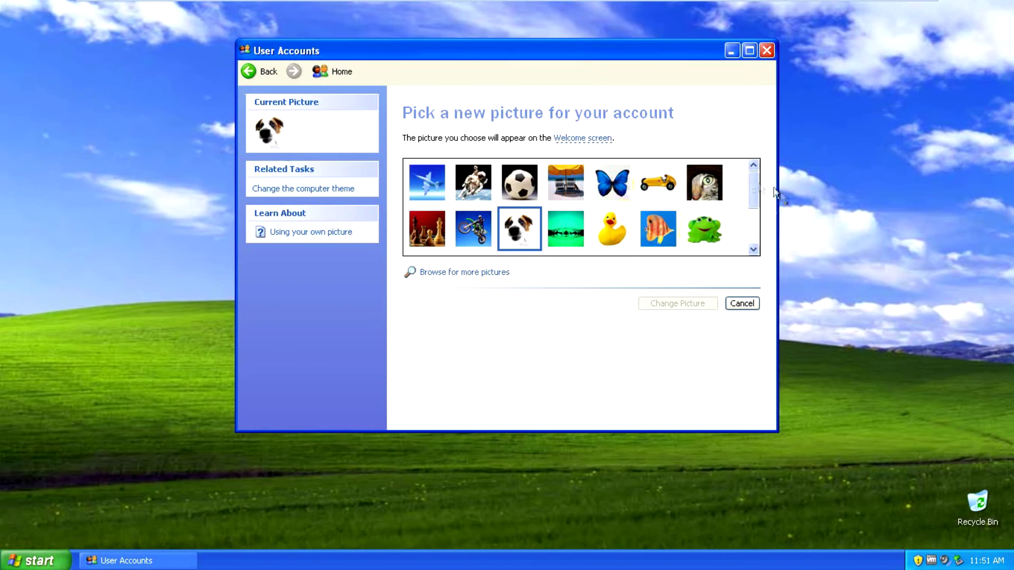
- Look through the full set of account pictures and cancel the picture change
drag(751, 186, 765, 203)
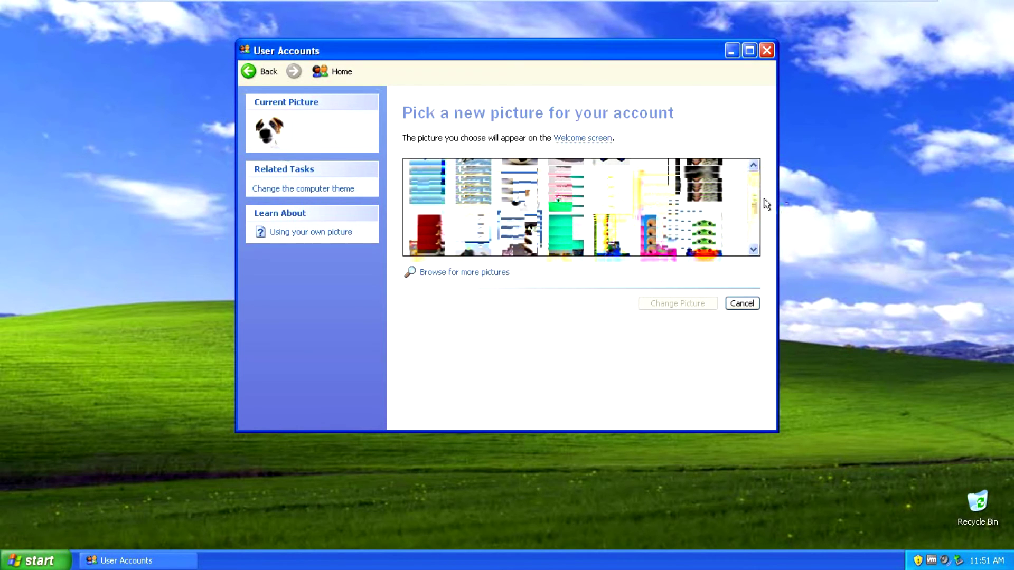
drag(755, 203, 569, 221)
click(417, 253)
click(519, 194)
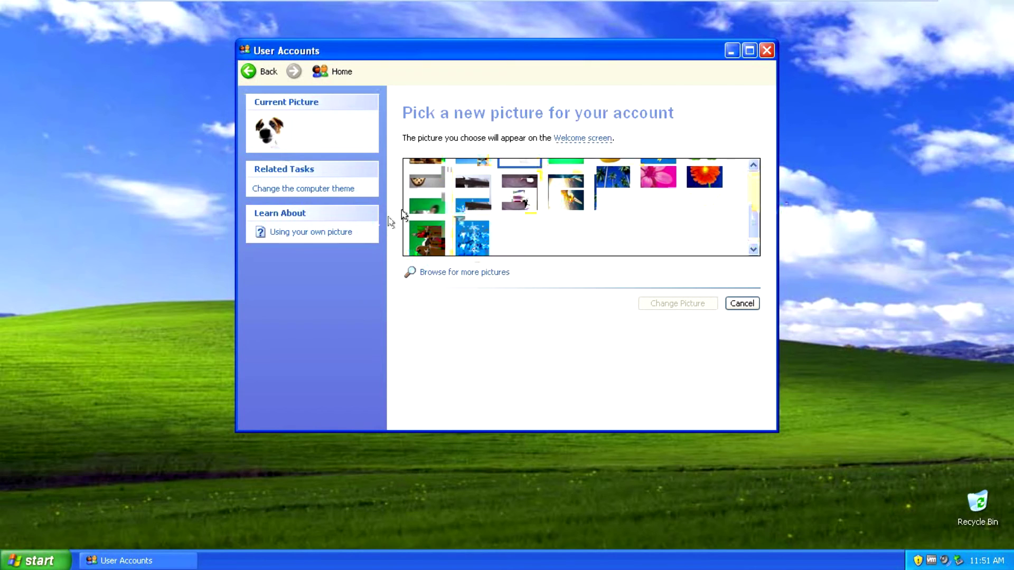
click(721, 209)
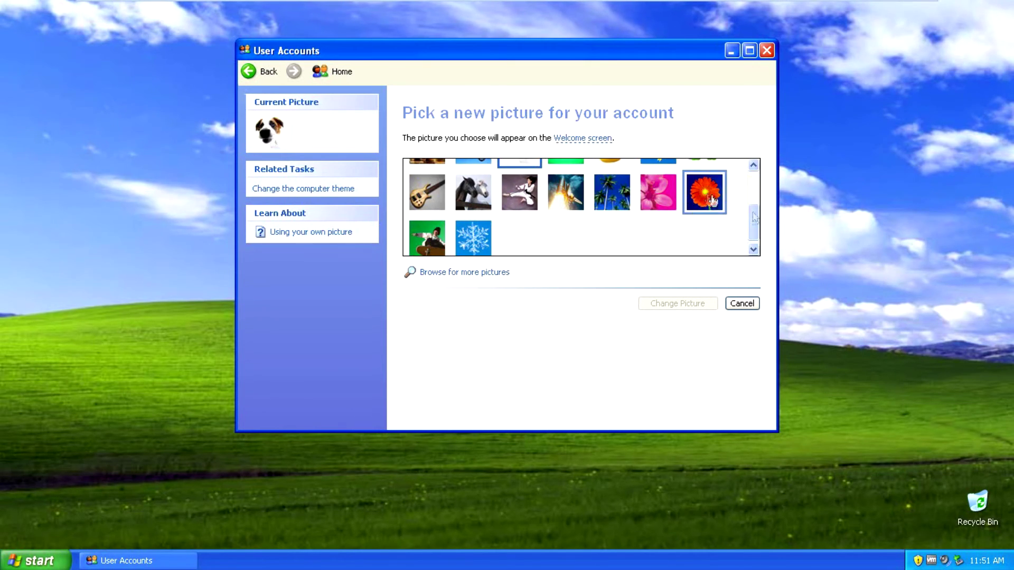
scroll(755, 219, up, 2)
scroll(754, 210, up, 1)
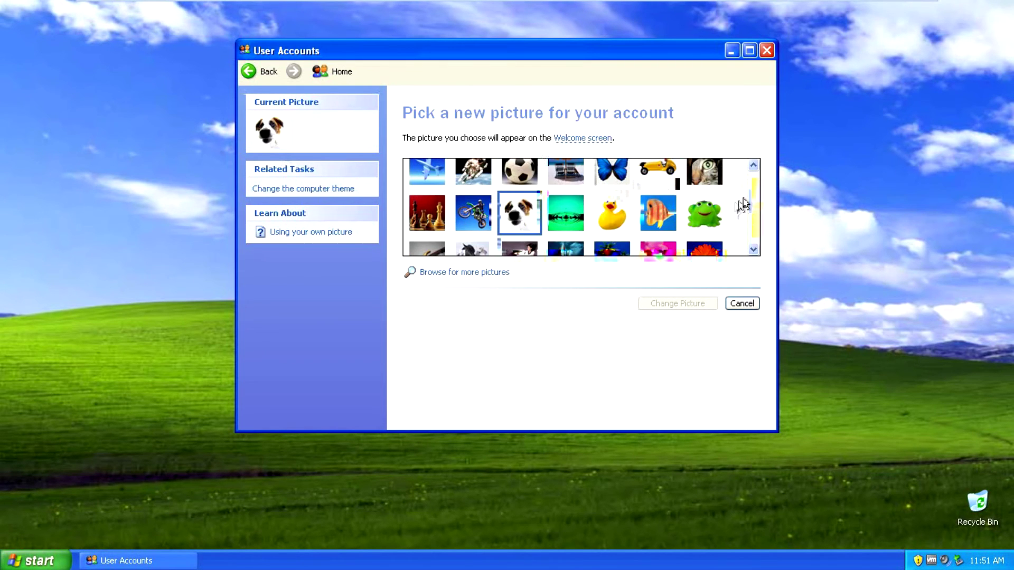
scroll(747, 203, up, 1)
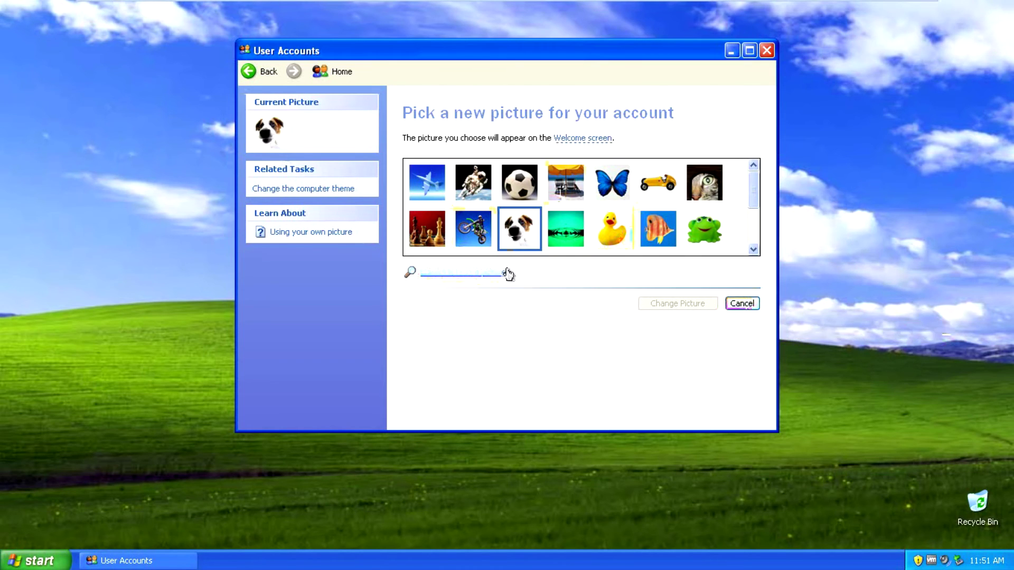
click(734, 303)
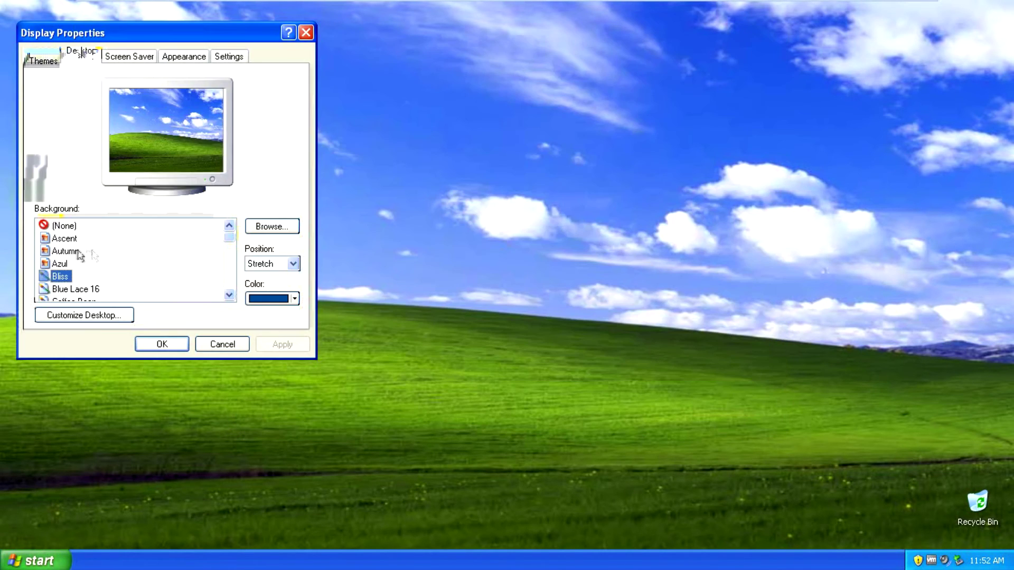
- Preview several desktop backgrounds, choose Azul with the Stretch position, and apply it
click(65, 252)
key(Up)
key(Down)
key(Down)
key(Down)
key(Down)
key(Down)
key(Up)
key(Up)
key(Up)
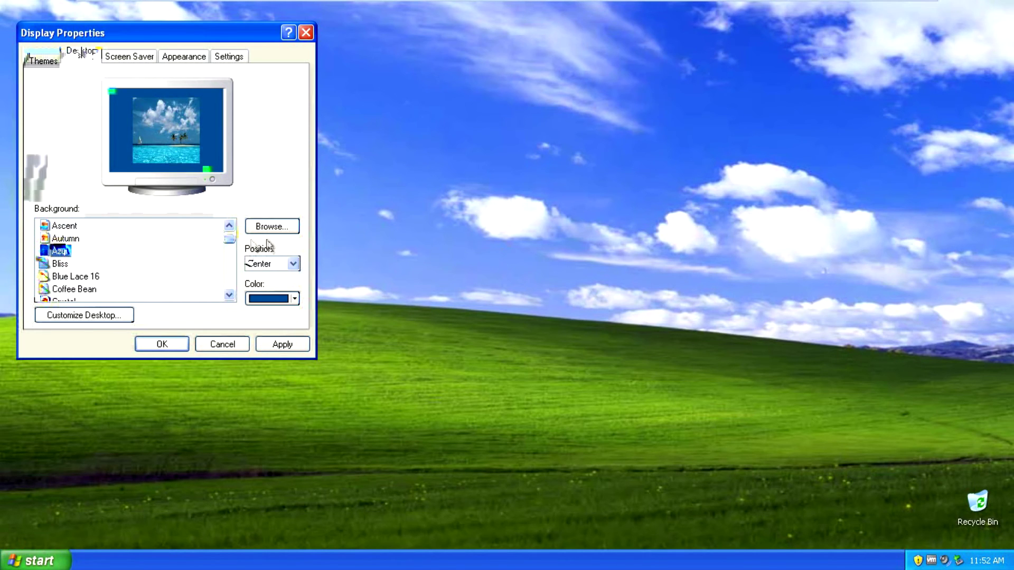
click(293, 264)
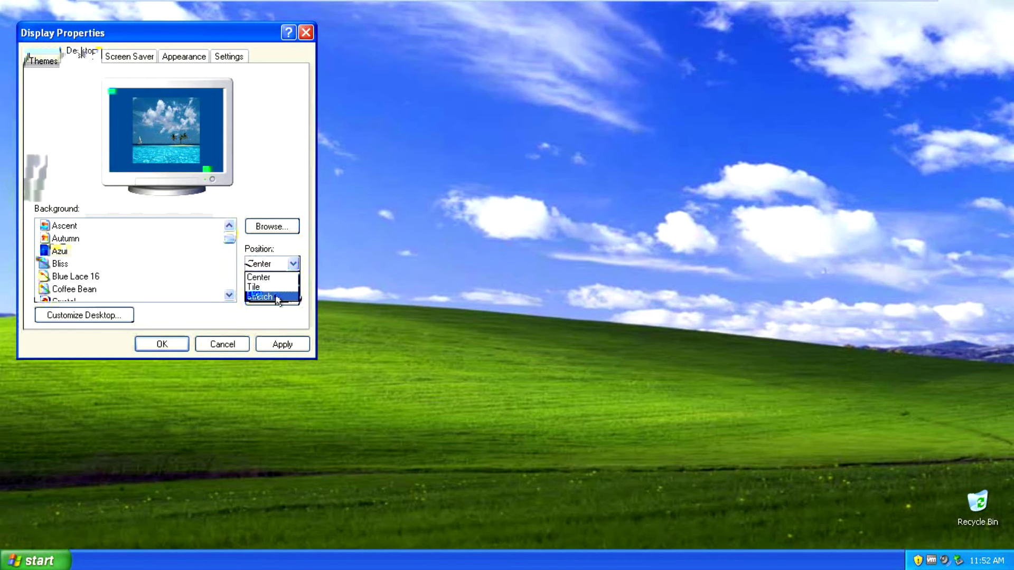
click(276, 297)
click(281, 344)
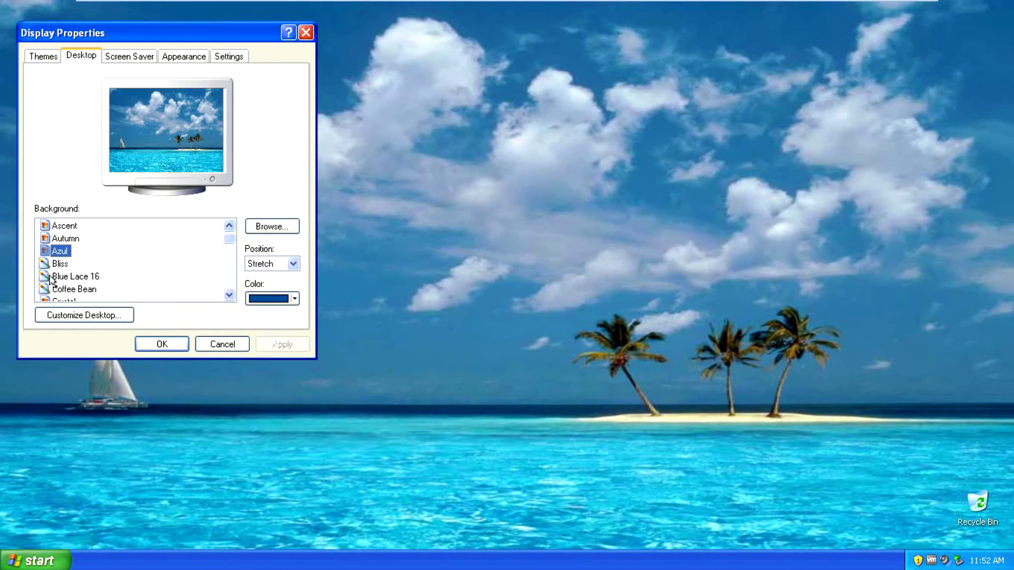
- Try to set the Windows XP image as the desktop background with the Stretch position
click(228, 295)
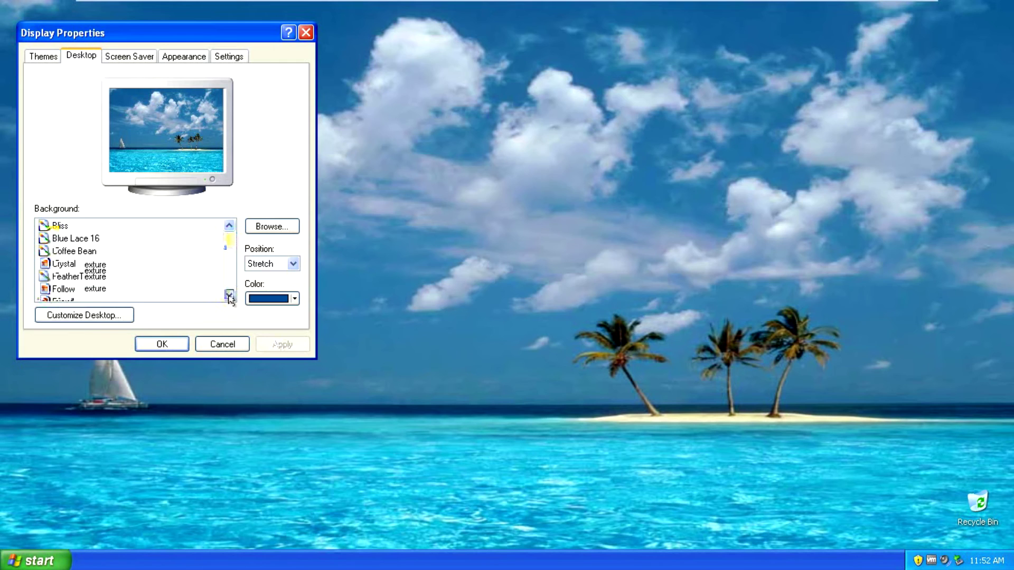
drag(229, 296, 236, 300)
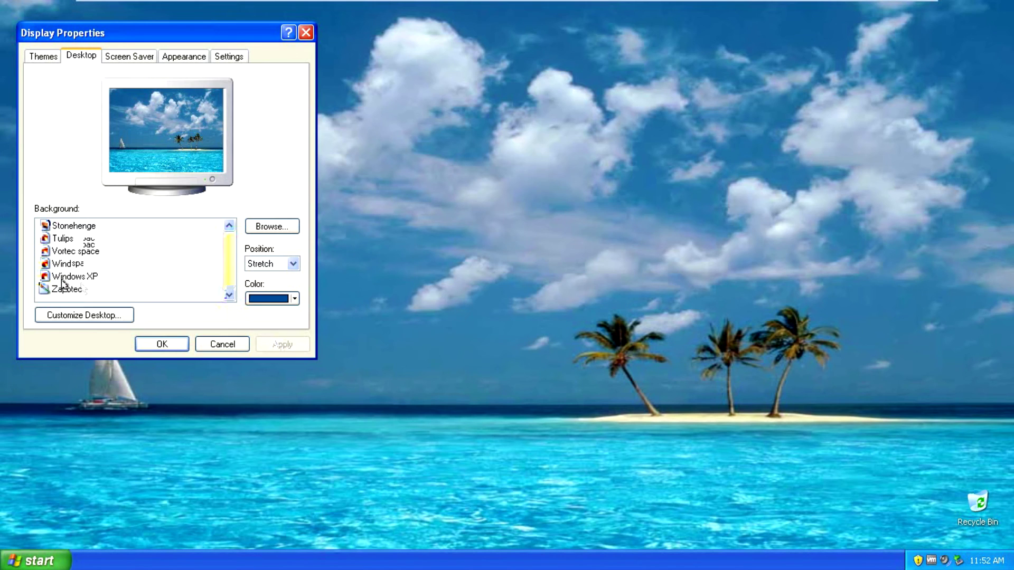
click(39, 277)
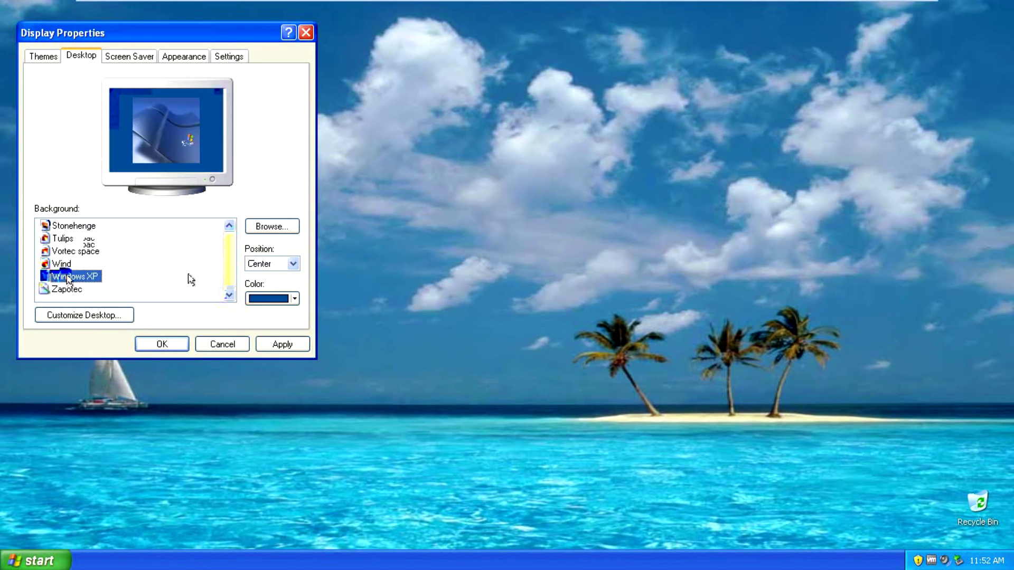
click(293, 263)
click(280, 291)
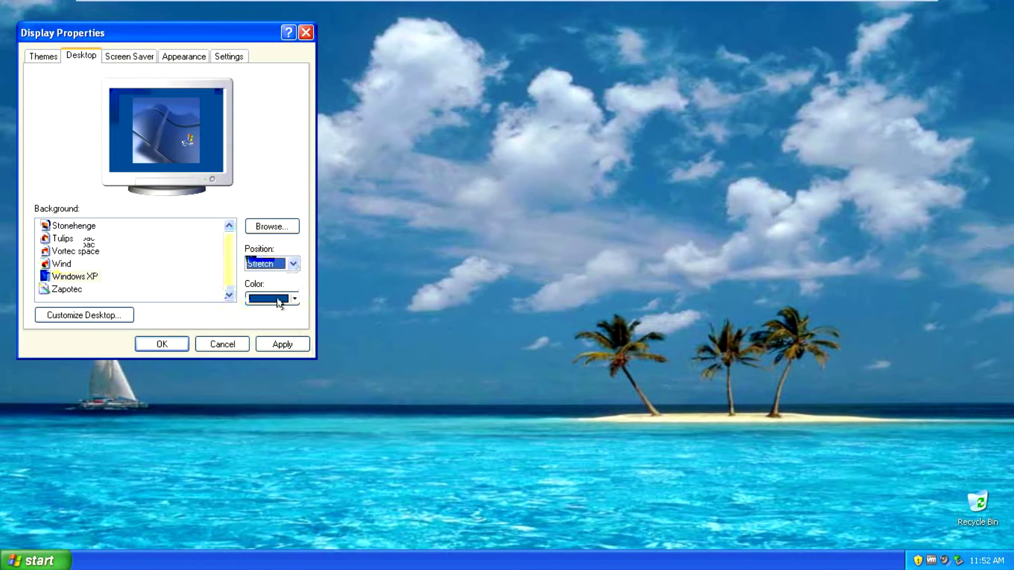
click(283, 344)
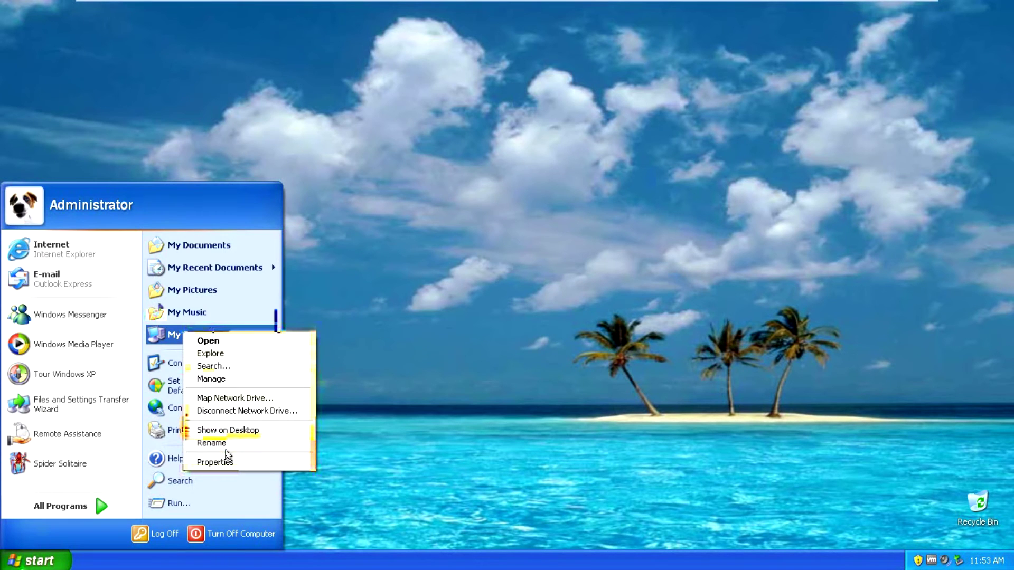
- Open the properties of My Computer and view the General, Computer Name and Hardware pages
click(227, 463)
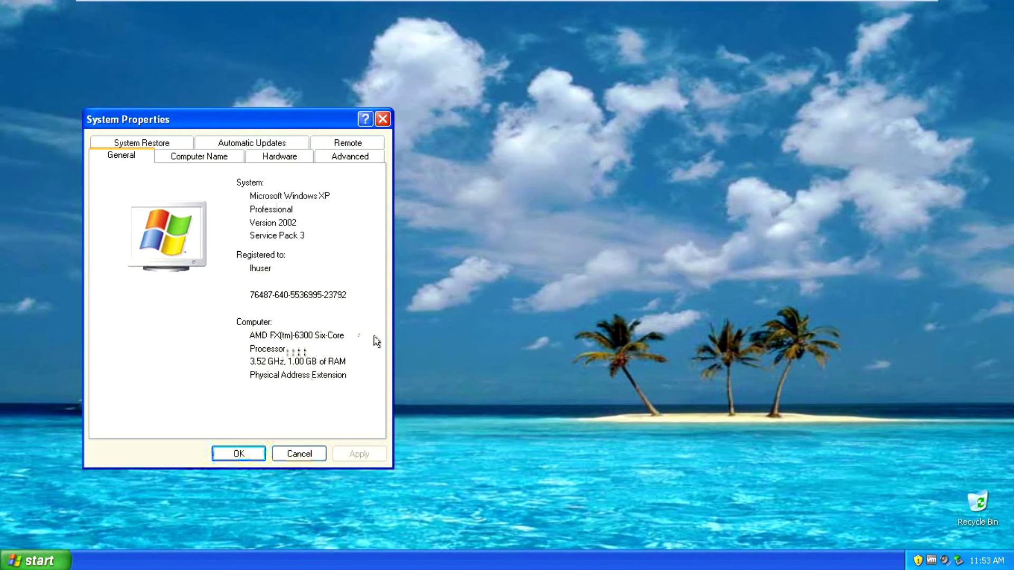
click(206, 158)
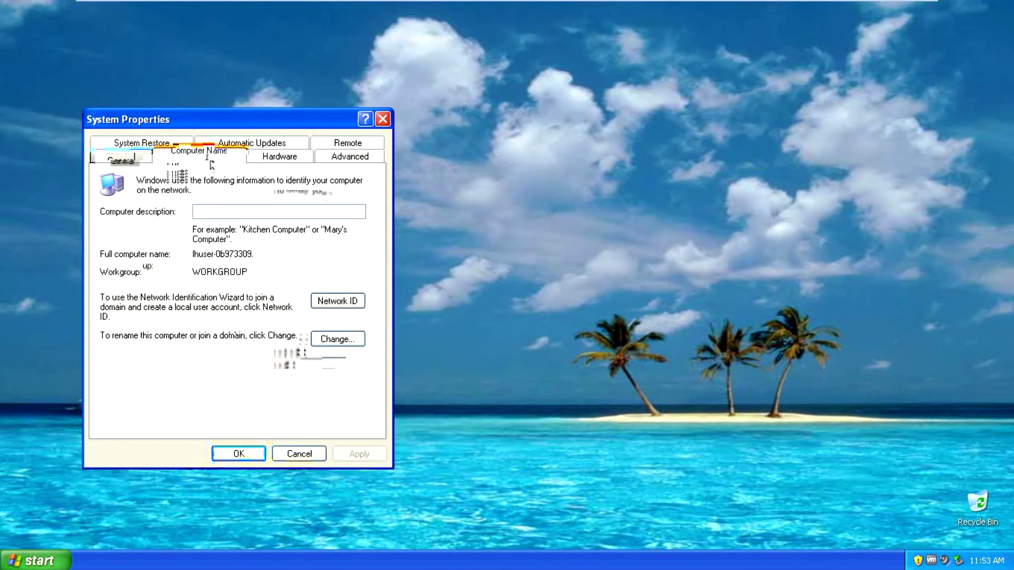
click(305, 160)
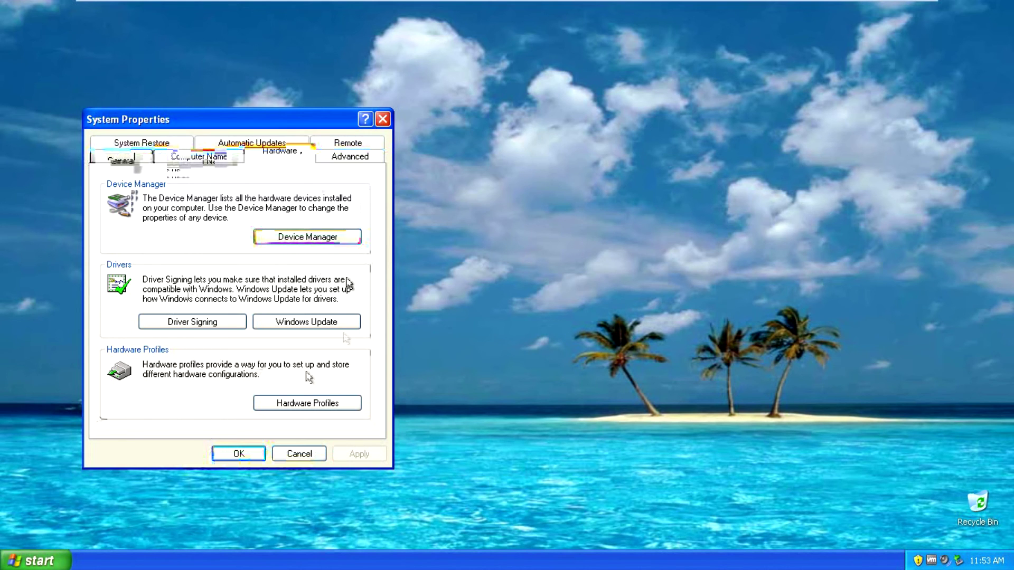
- Examine the advanced performance options, including visual effects, virtual memory and Data Execution Prevention, without changing any setting
click(364, 157)
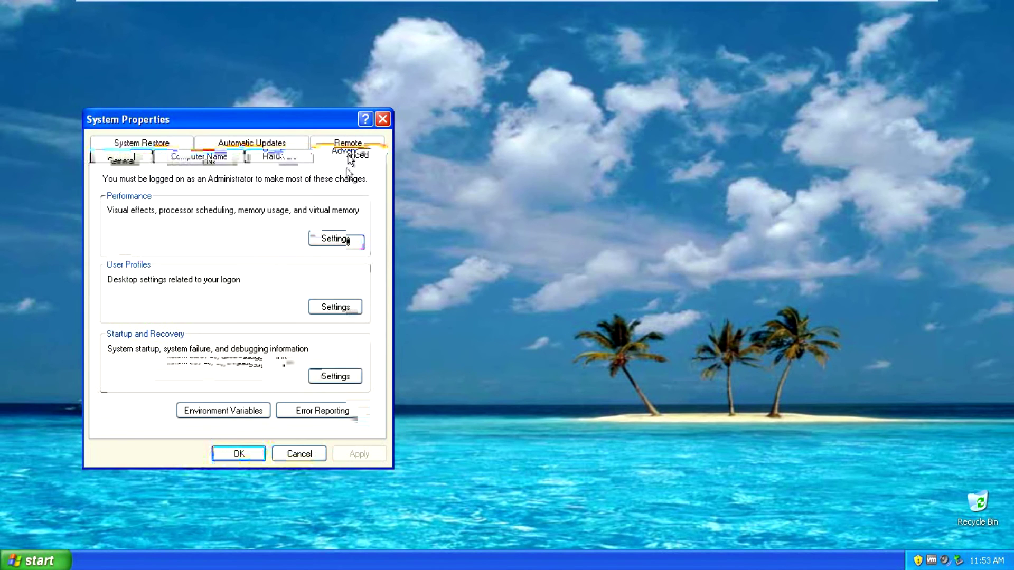
click(341, 239)
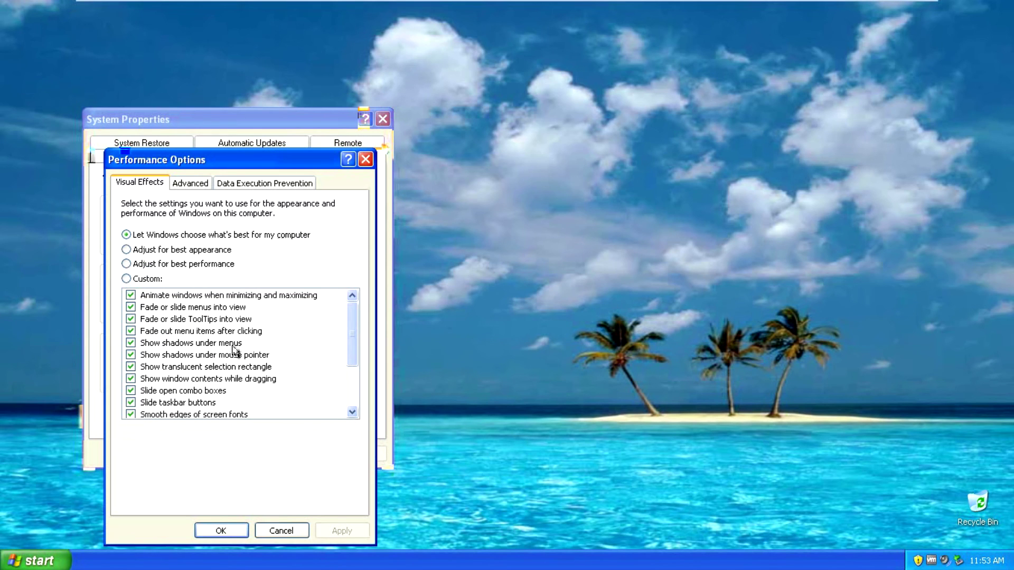
scroll(331, 393, down, 2)
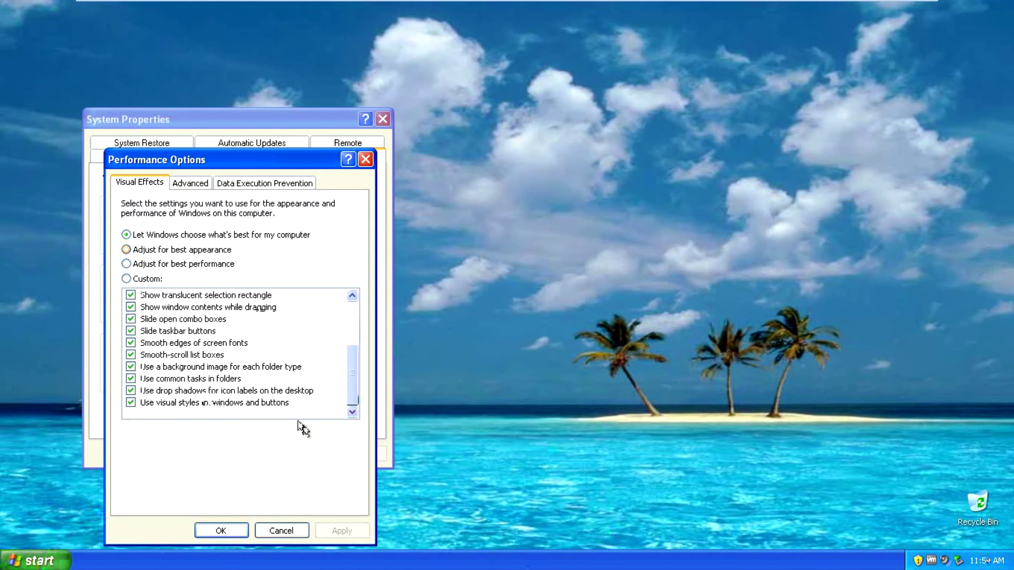
drag(348, 387, 347, 340)
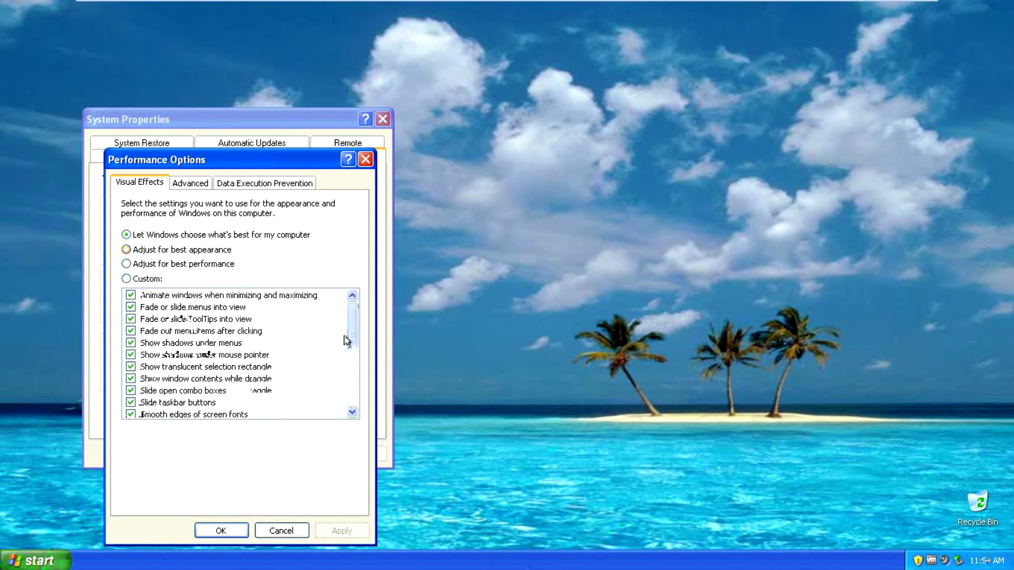
click(200, 185)
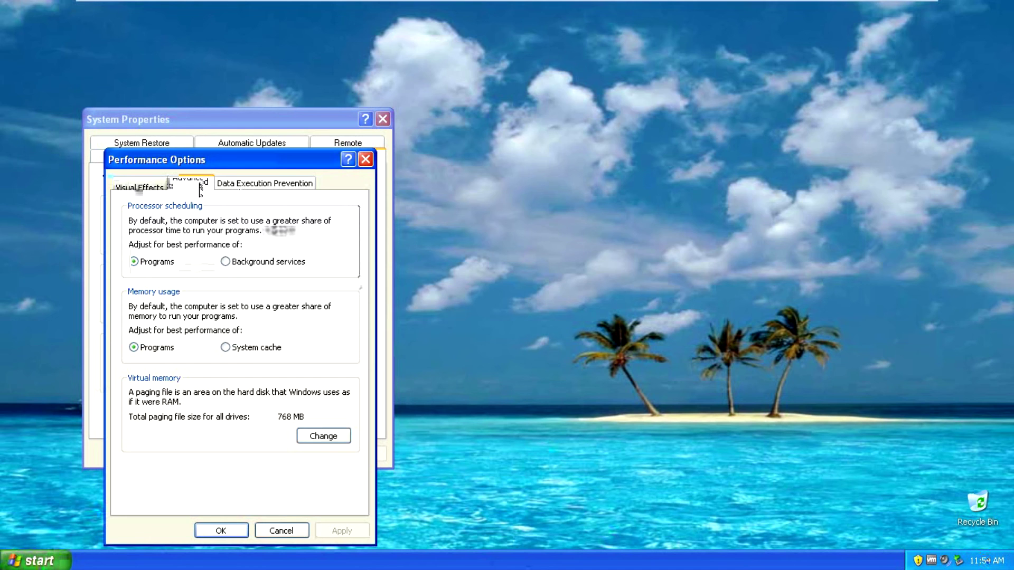
click(323, 436)
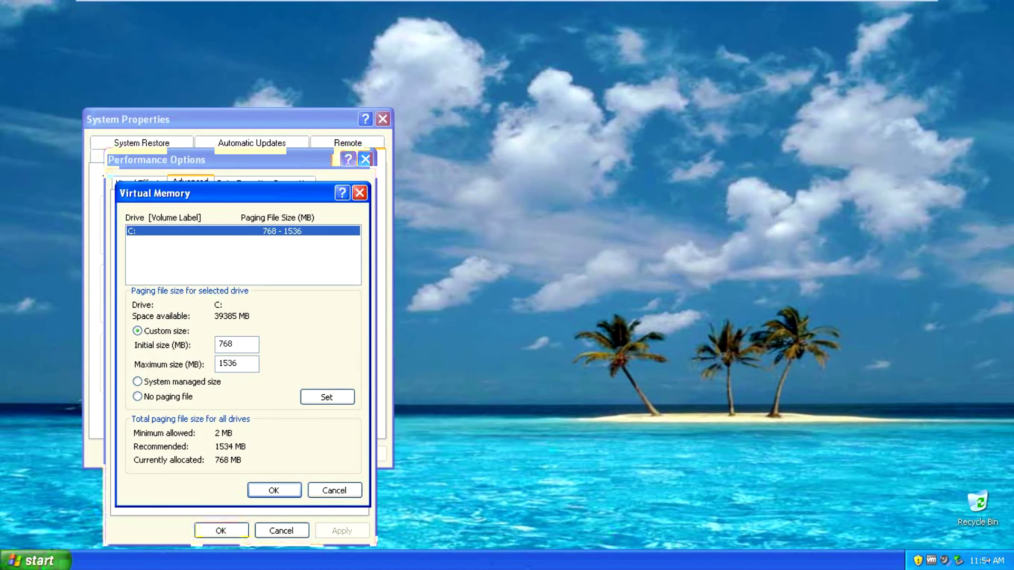
click(334, 490)
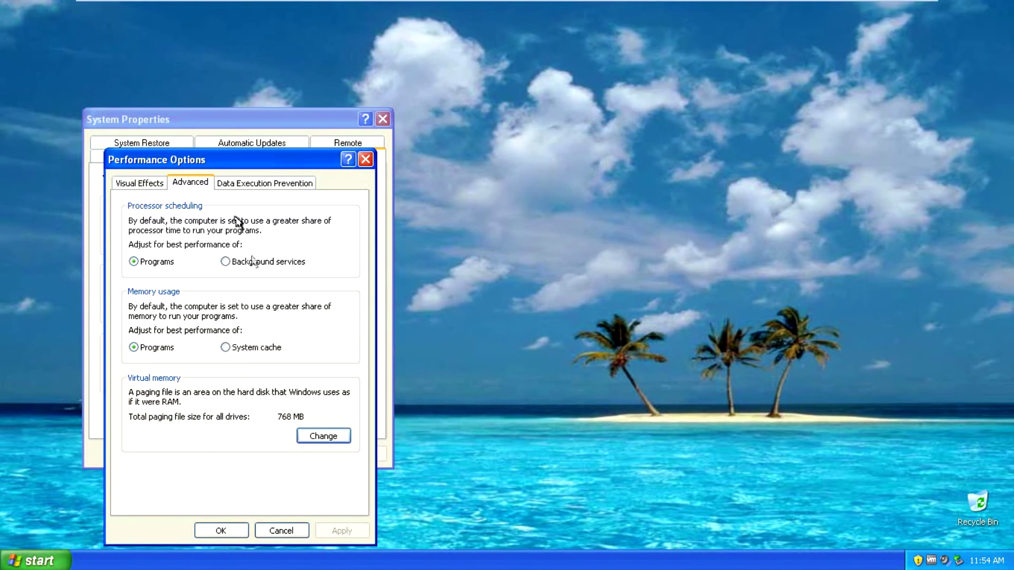
click(240, 186)
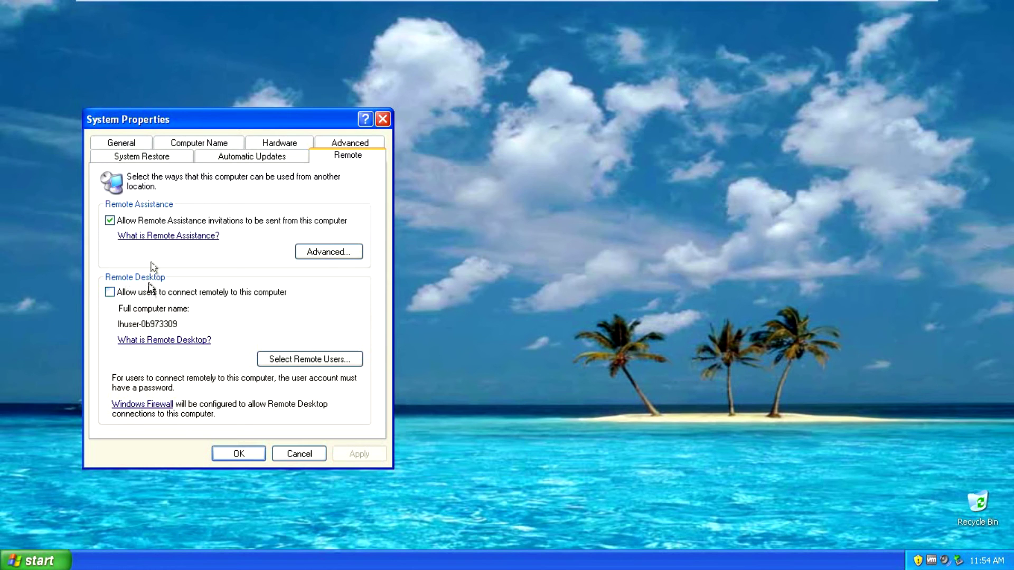
- Review the Remote, Automatic Updates and System Restore pages of the System Properties
click(326, 141)
click(325, 141)
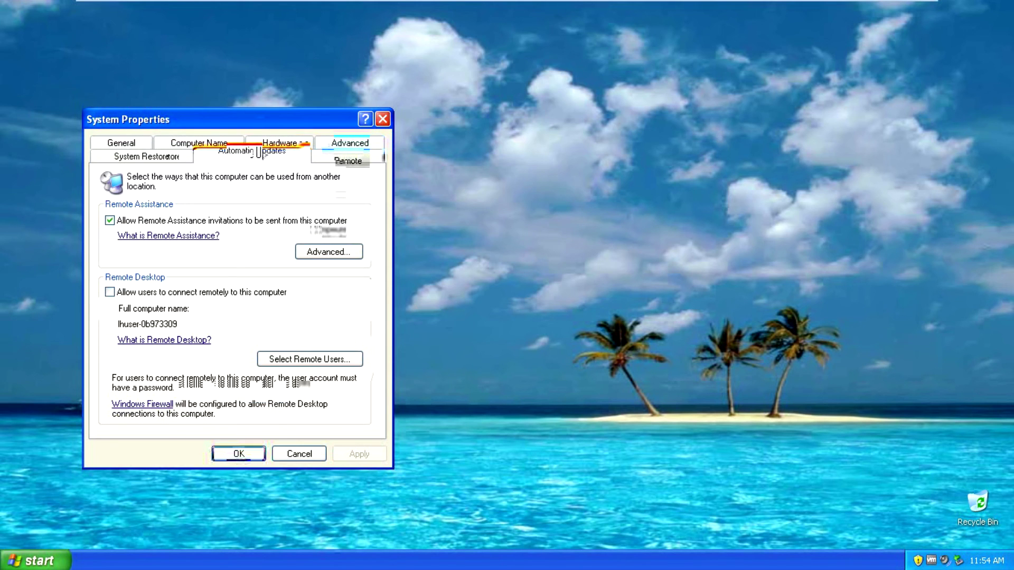
click(227, 157)
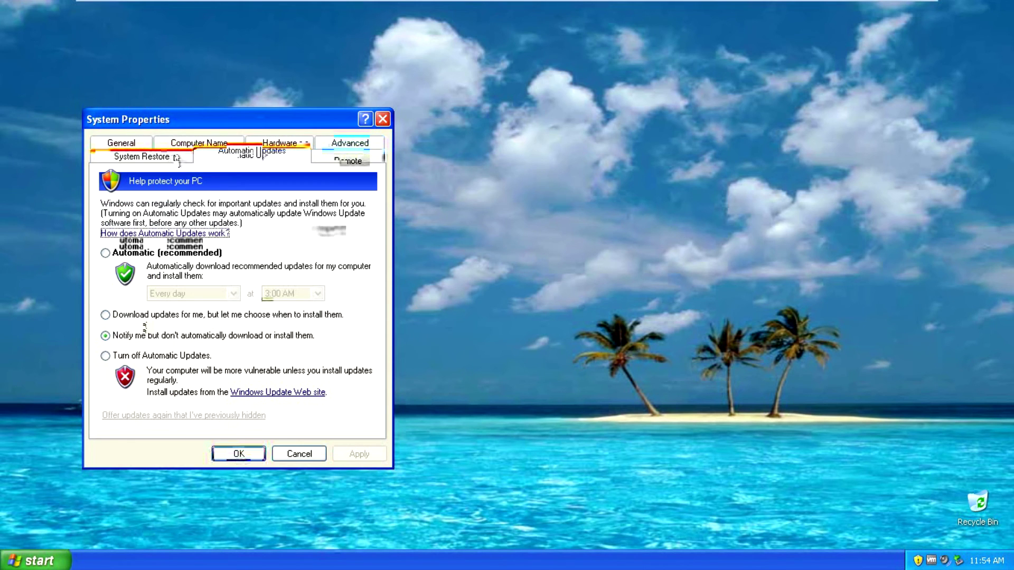
click(176, 158)
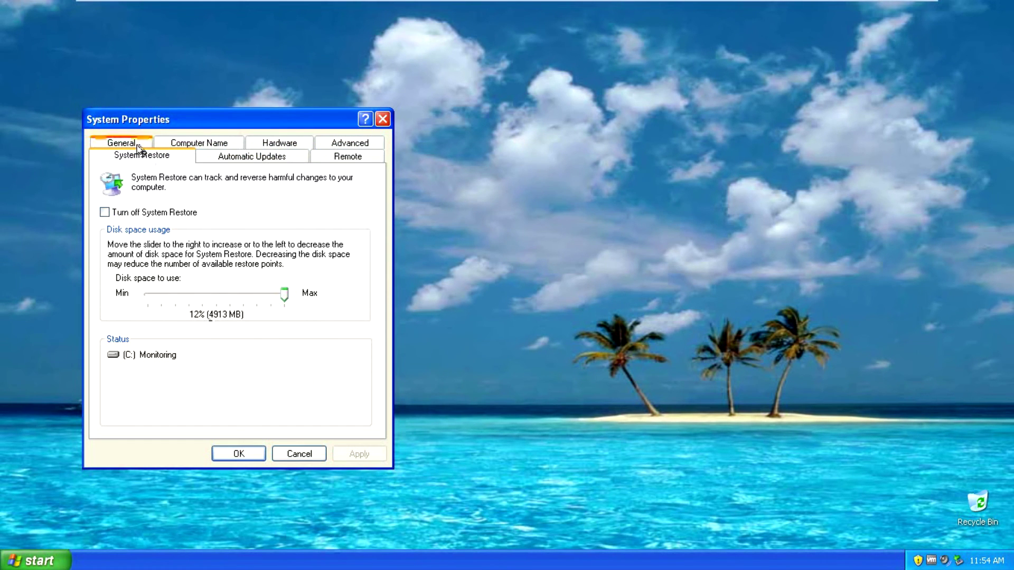
- Finish with the General page of the System Properties and browse the whole list of automatic updates offered for download
click(120, 143)
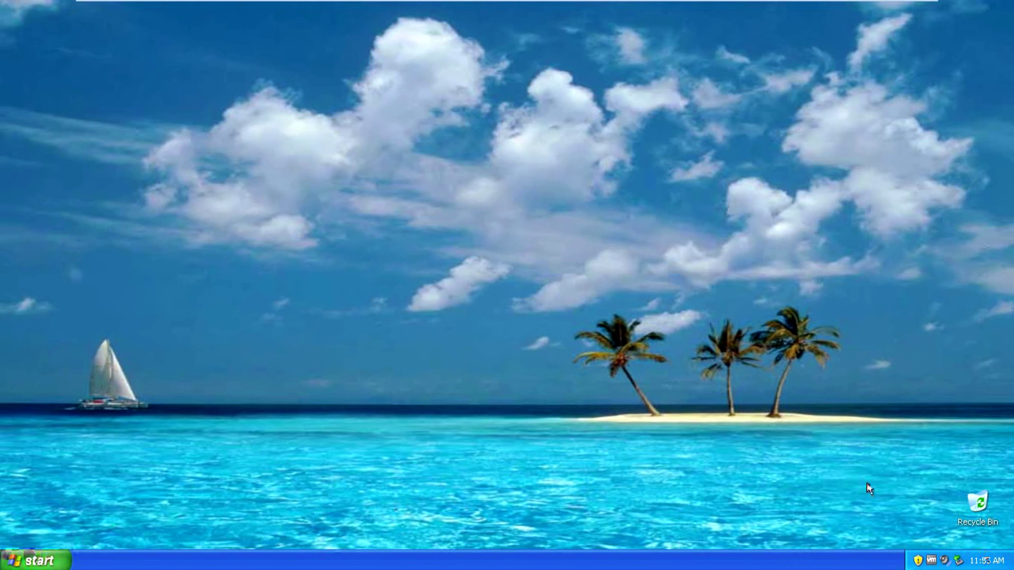
click(916, 561)
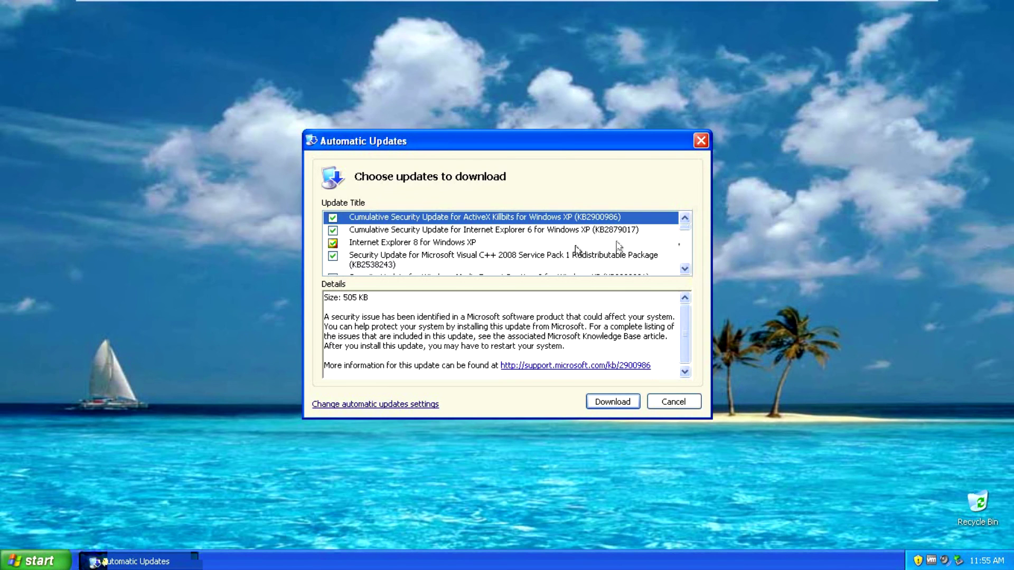
scroll(467, 256, down, 3)
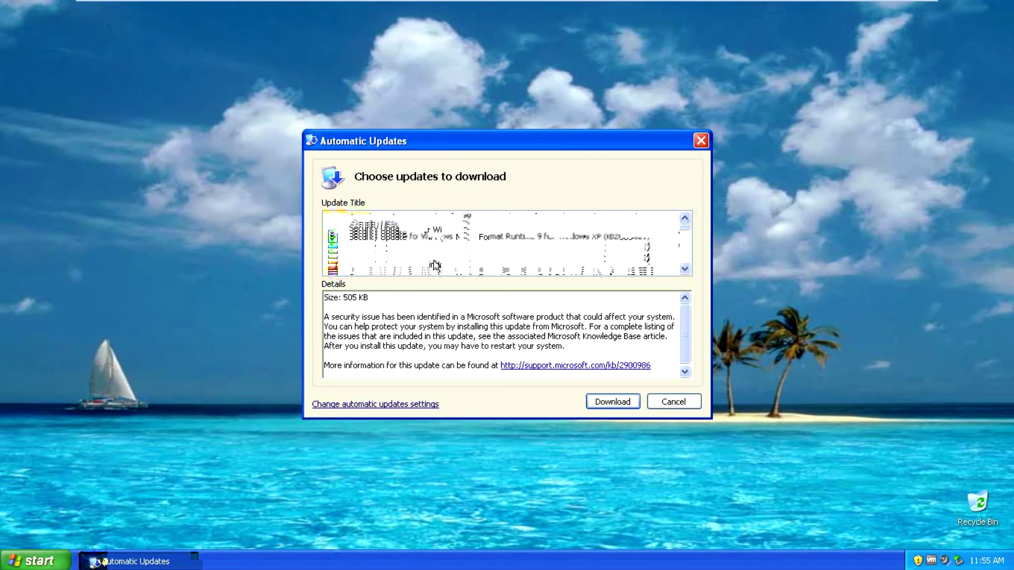
scroll(435, 265, down, 10)
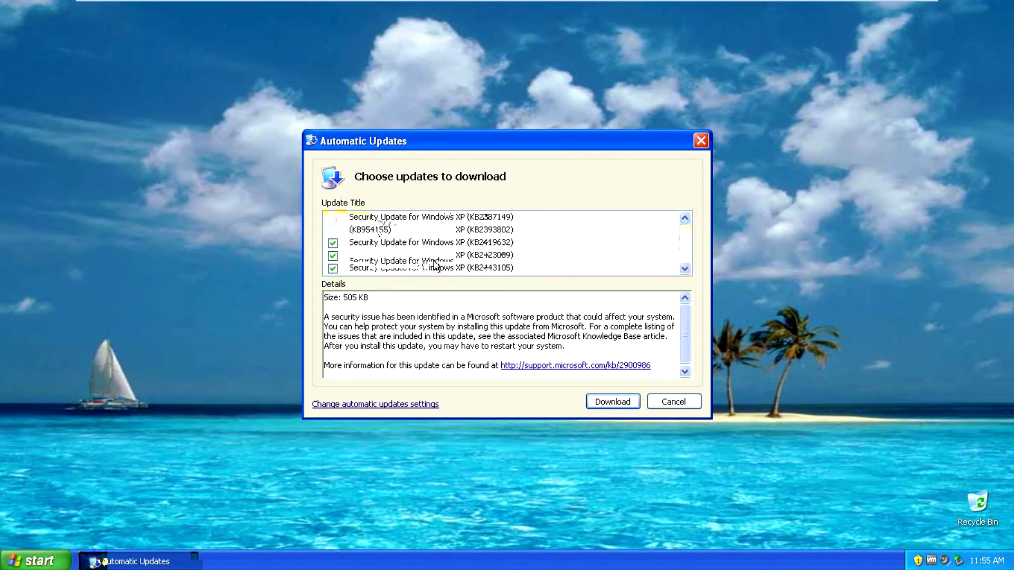
scroll(434, 264, down, 10)
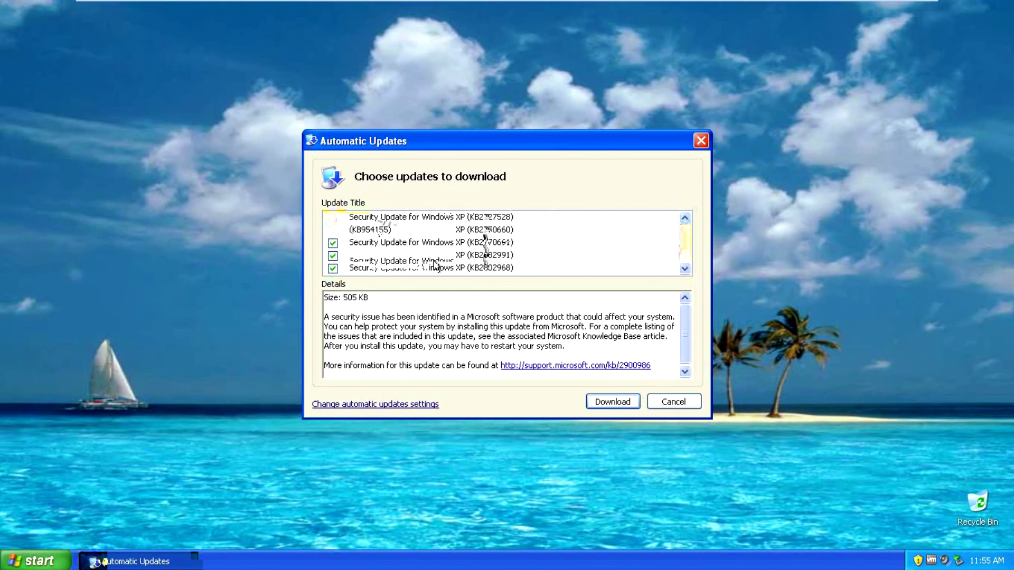
scroll(434, 264, down, 5)
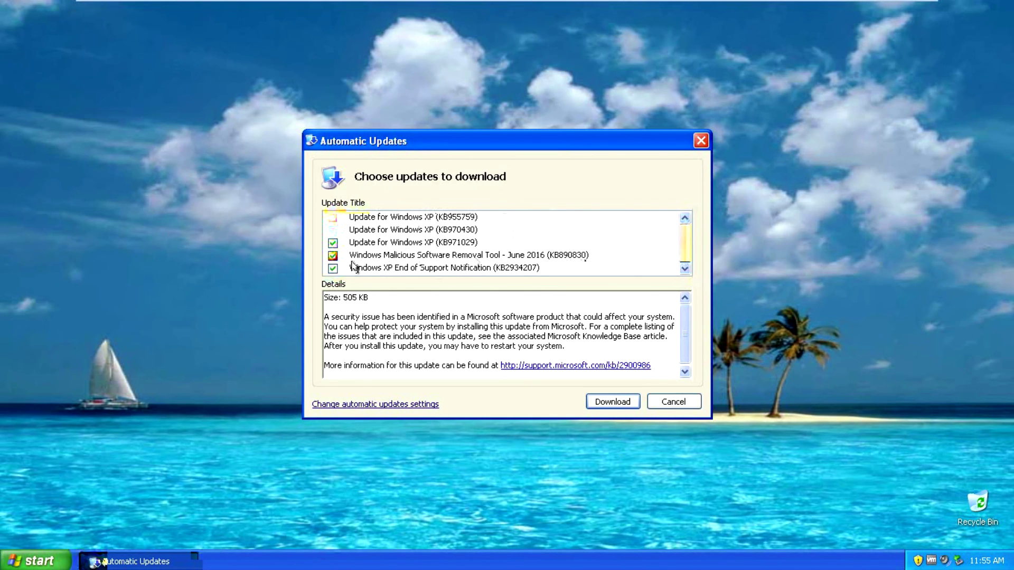
- View the details of the Windows XP End of Support Notification (KB2934207) update, and close Automatic Updates without downloading anything
click(401, 272)
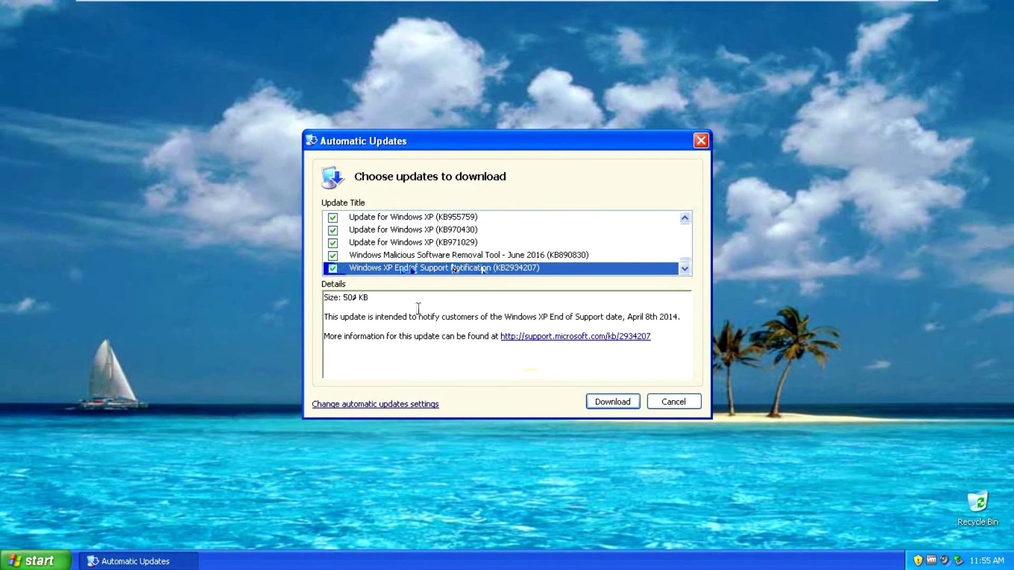
click(488, 305)
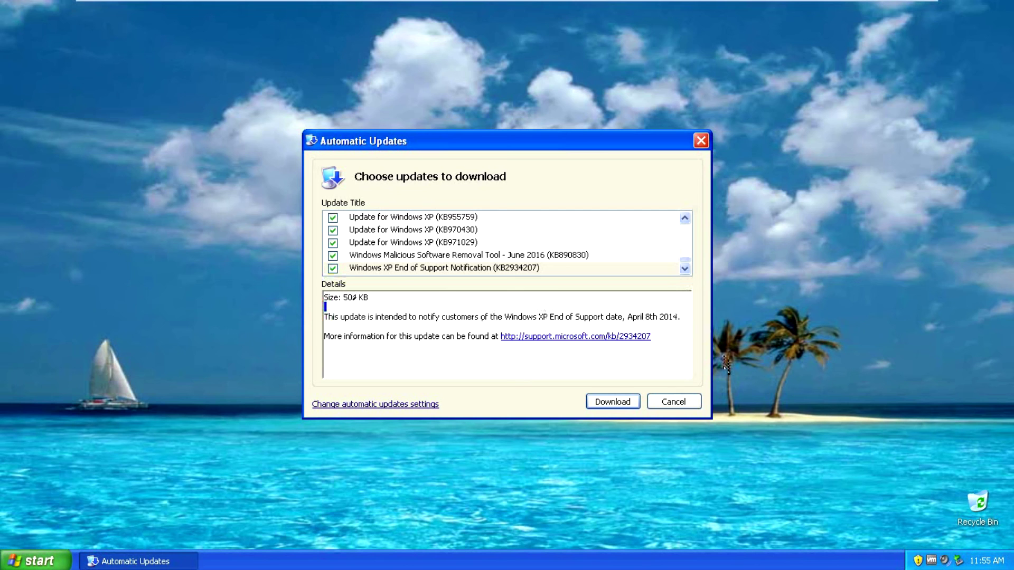
click(686, 401)
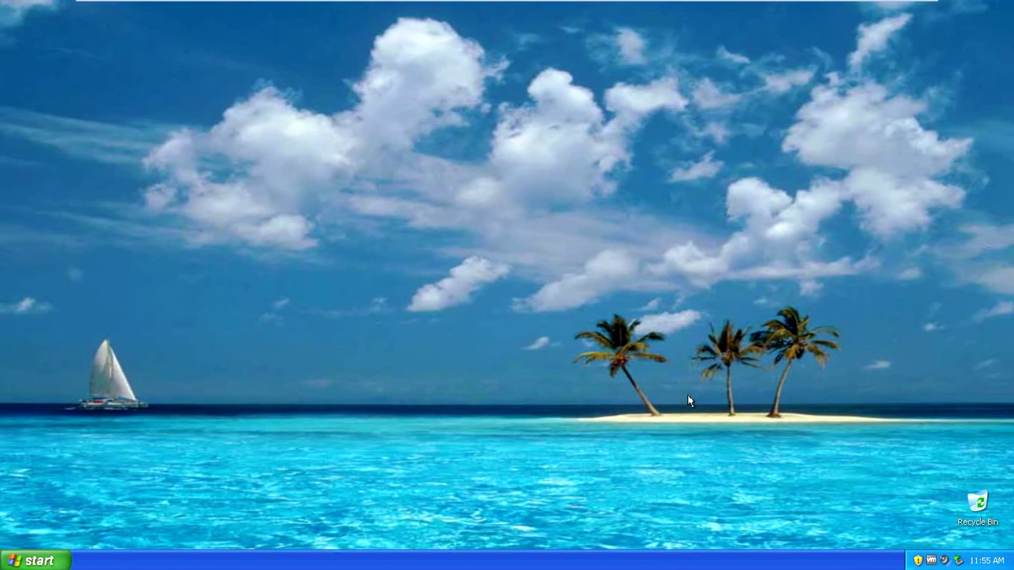
- Look through the hardware devices offered for safe removal, including Creative AudioPCI, and dismiss the list
click(957, 562)
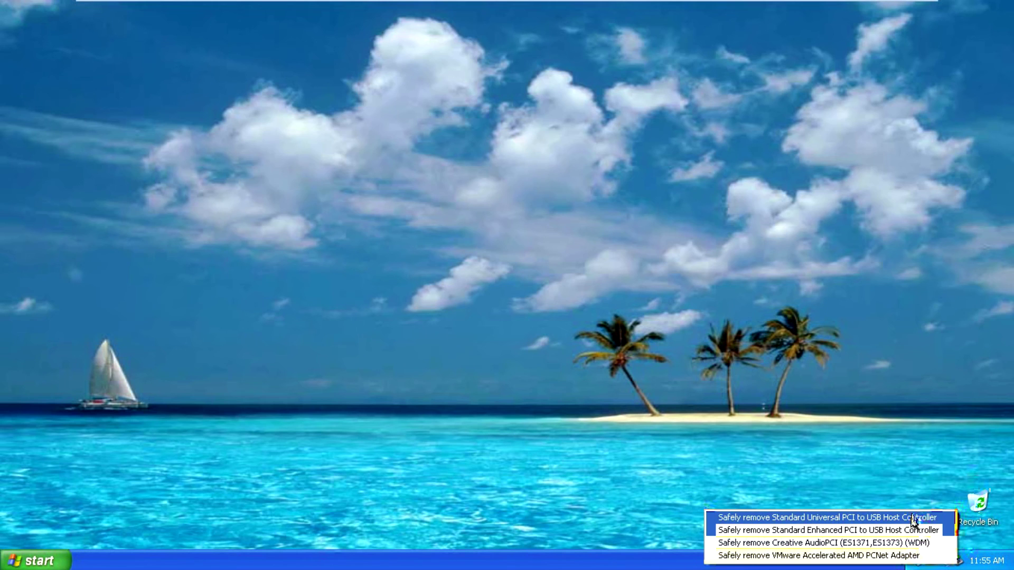
click(903, 544)
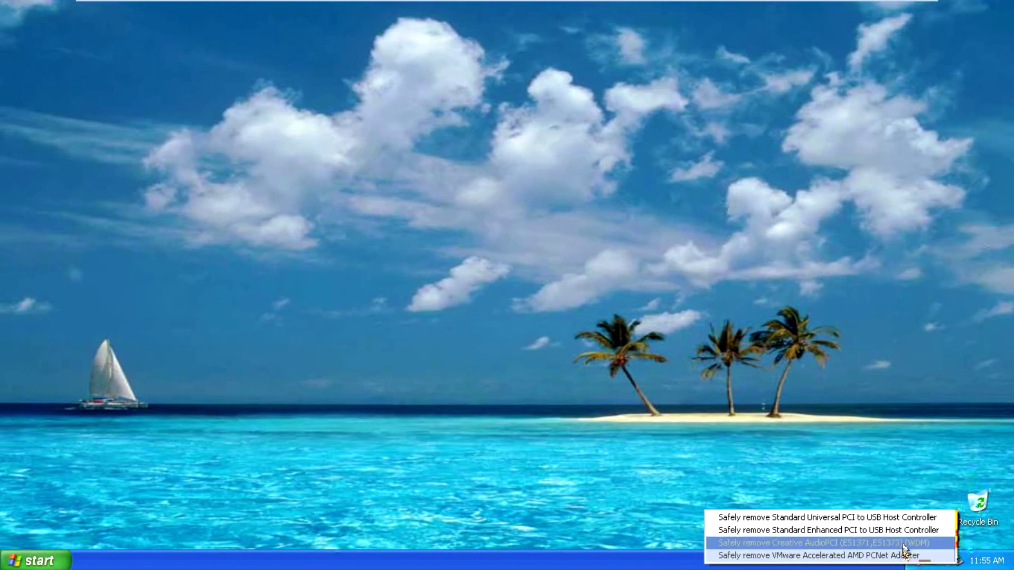
click(824, 425)
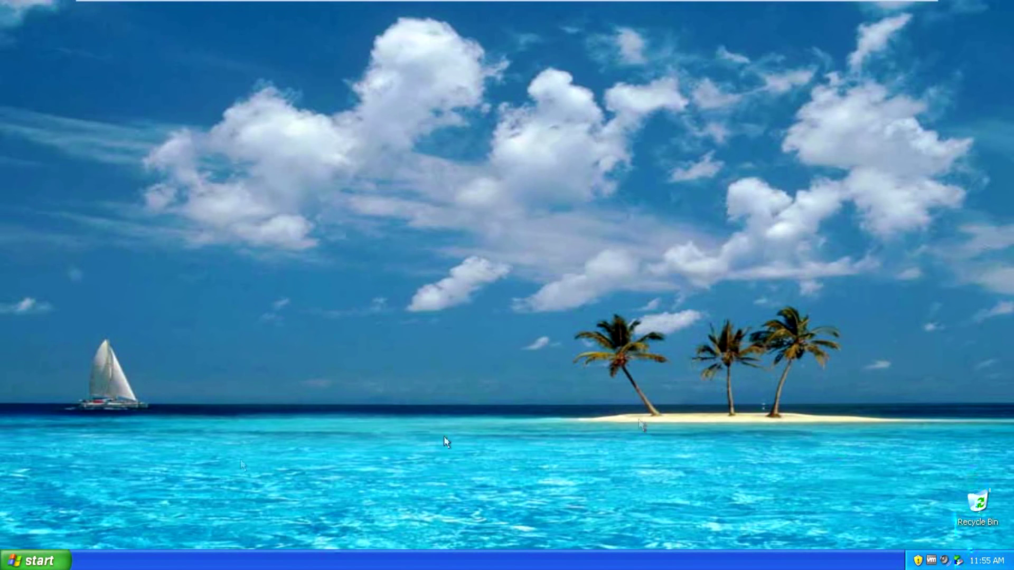
- Shut down Windows XP by choosing to turn off the computer
click(5, 562)
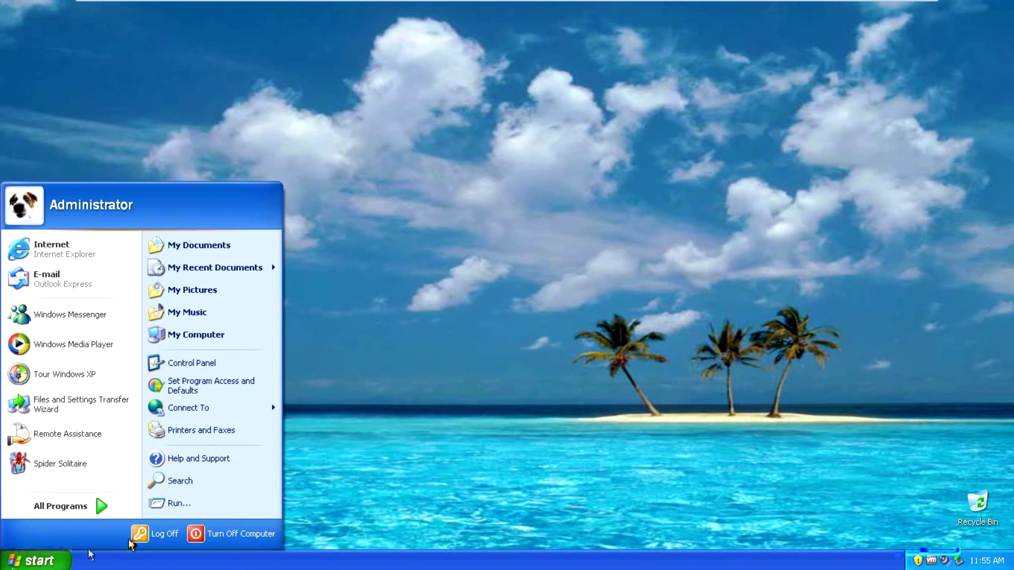
click(228, 535)
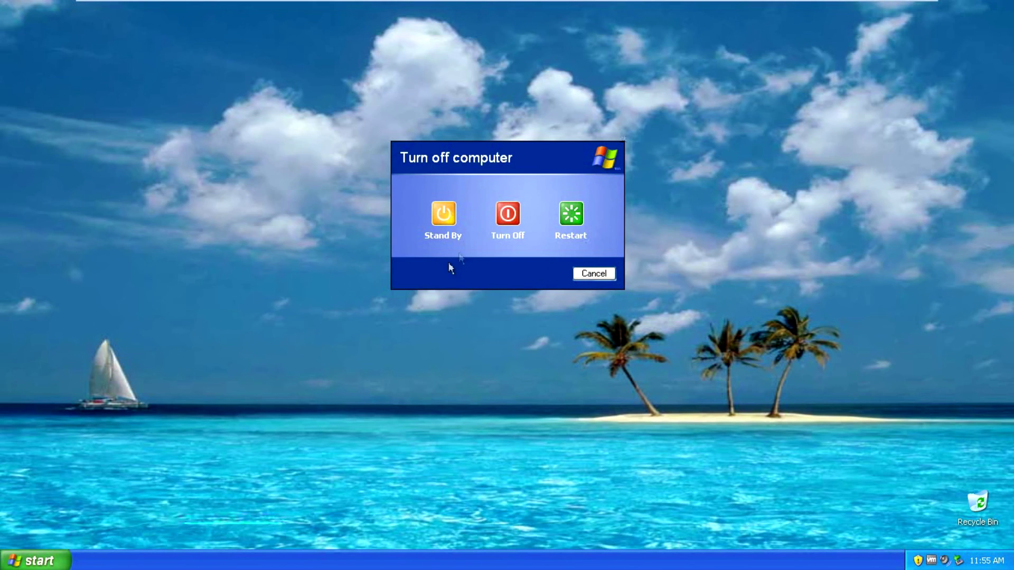
click(508, 214)
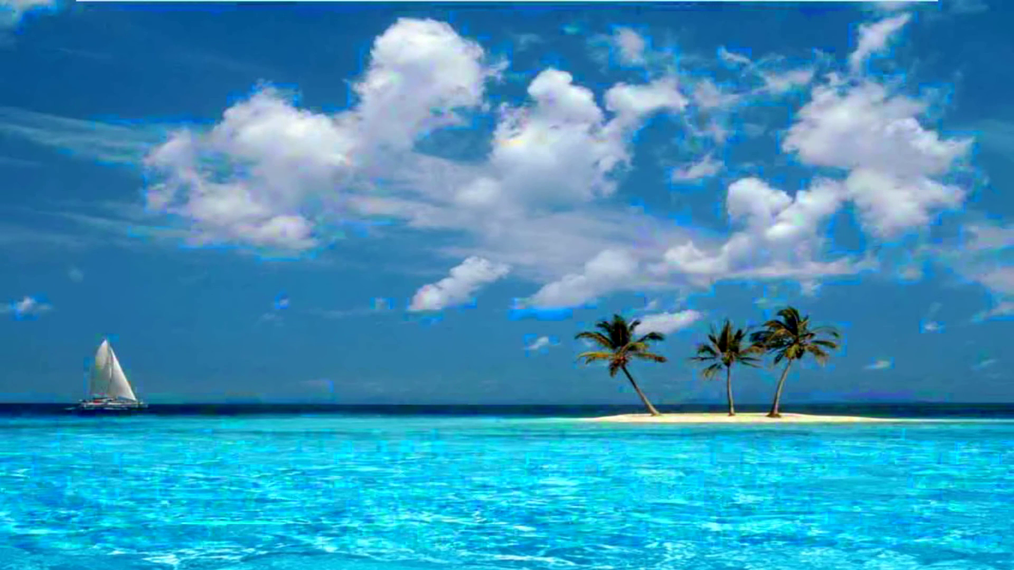